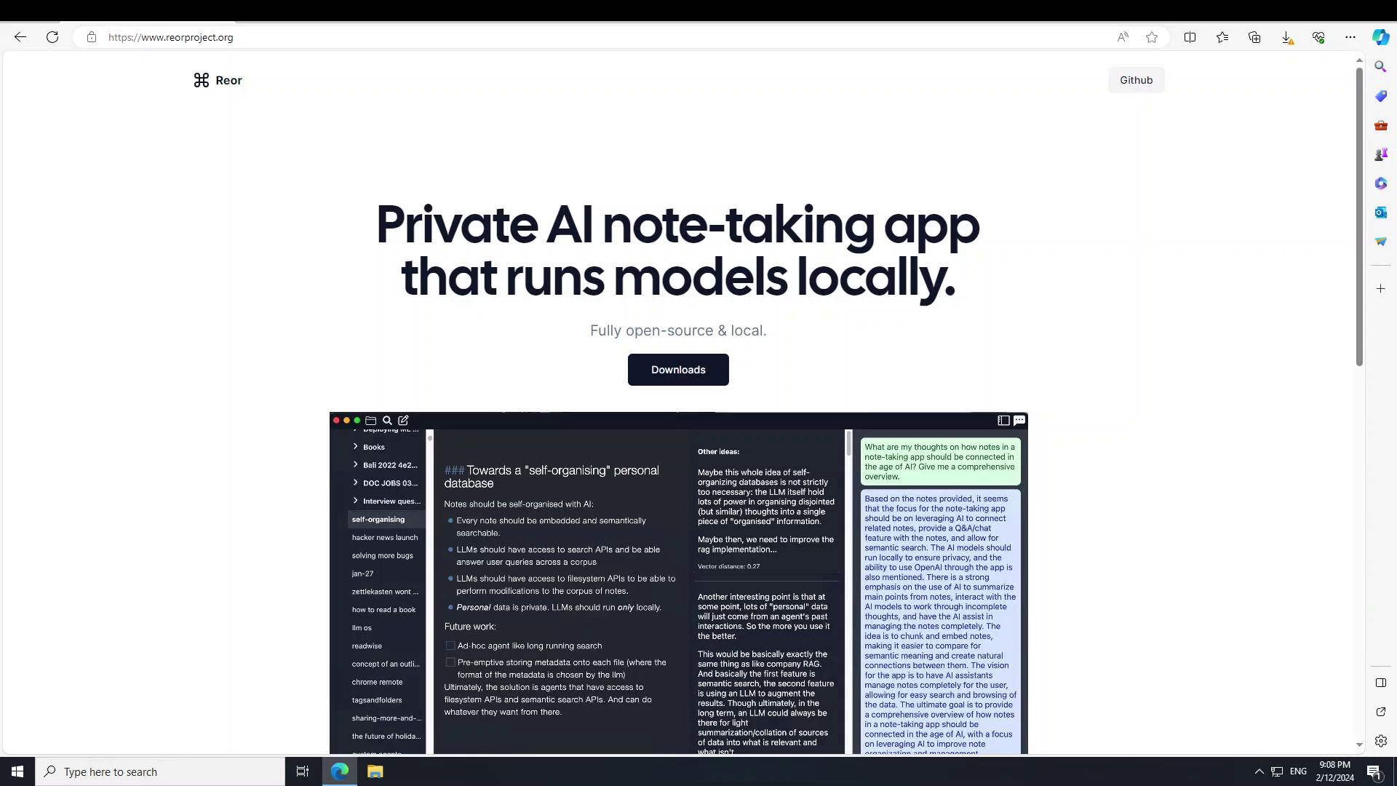
Step: Run the downloaded Reor_0.1.42.exe installer from Edge's downloads list
click(684, 371)
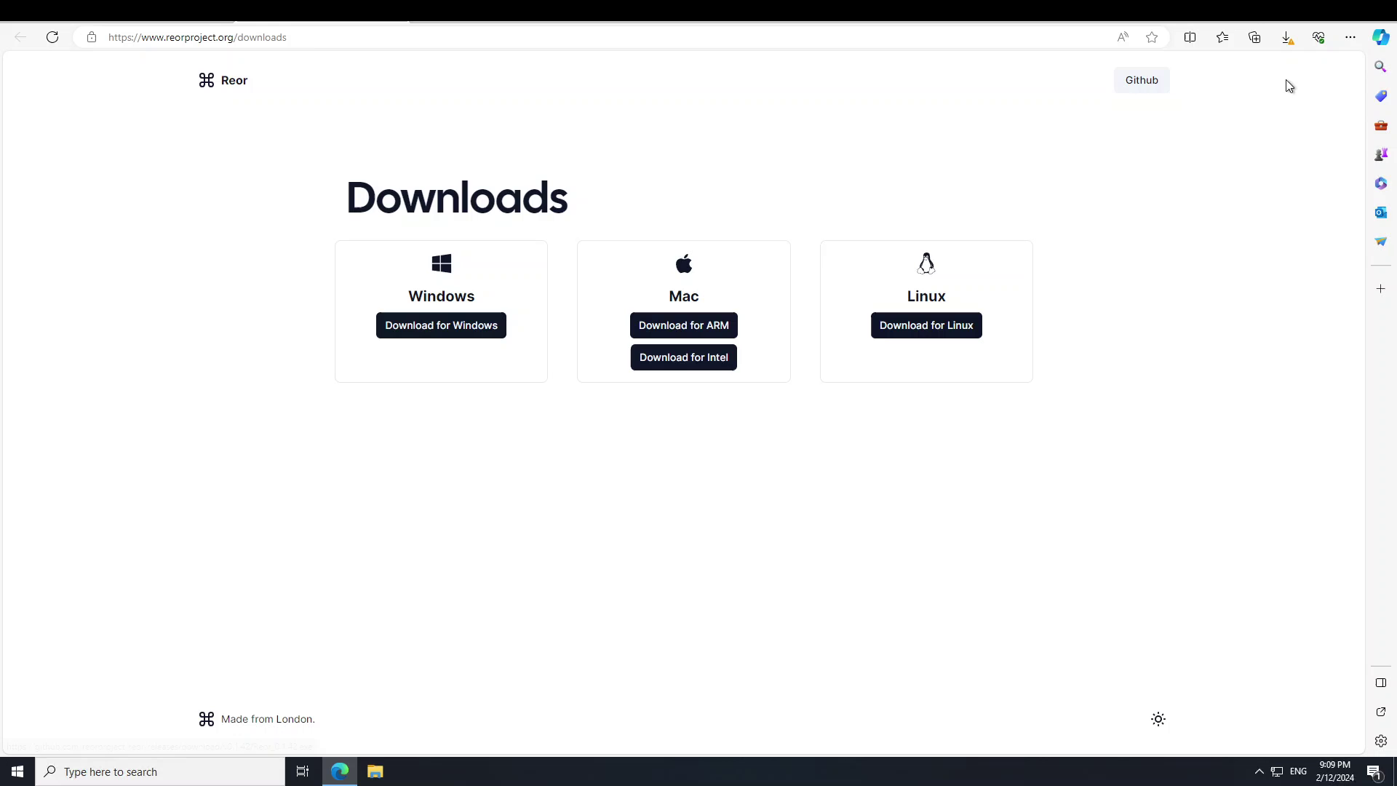
click(1285, 39)
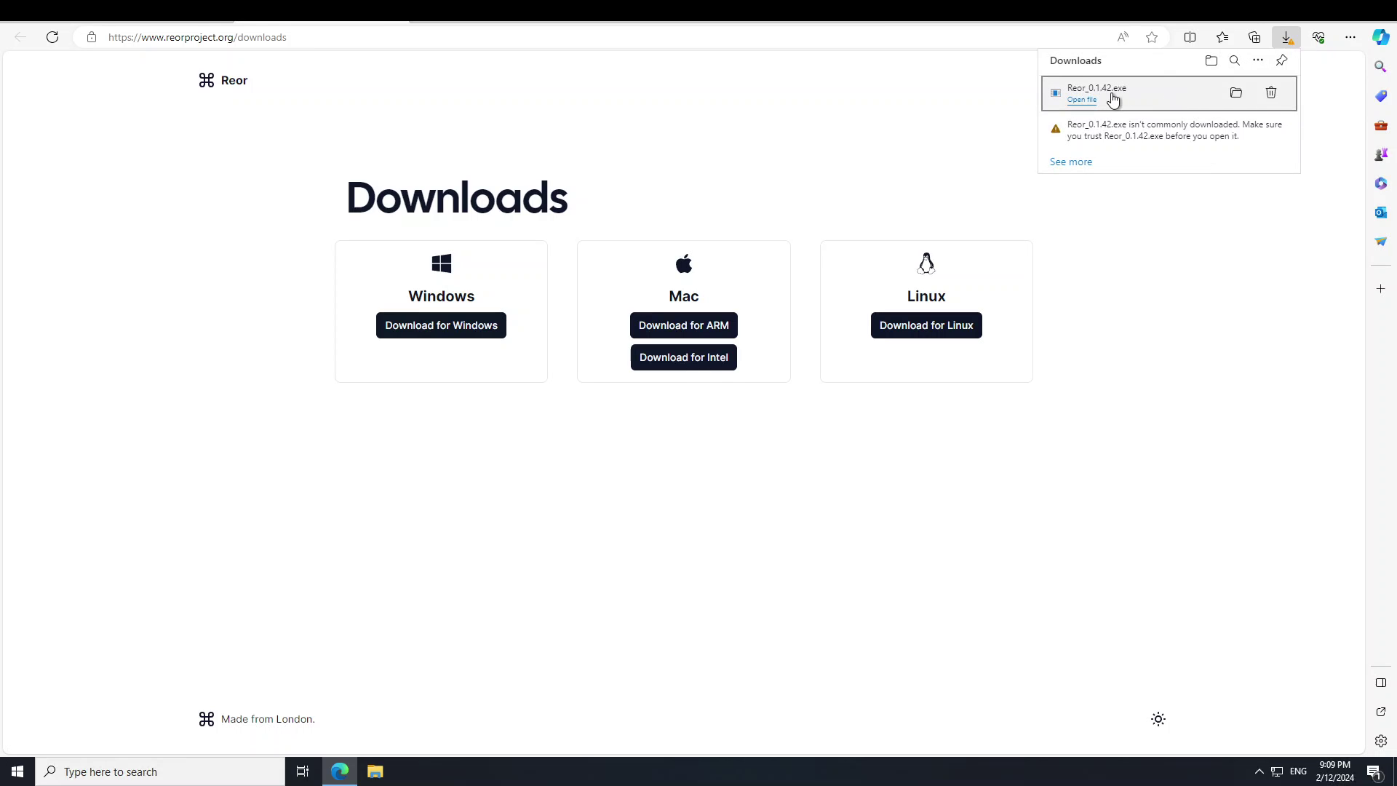
click(1084, 100)
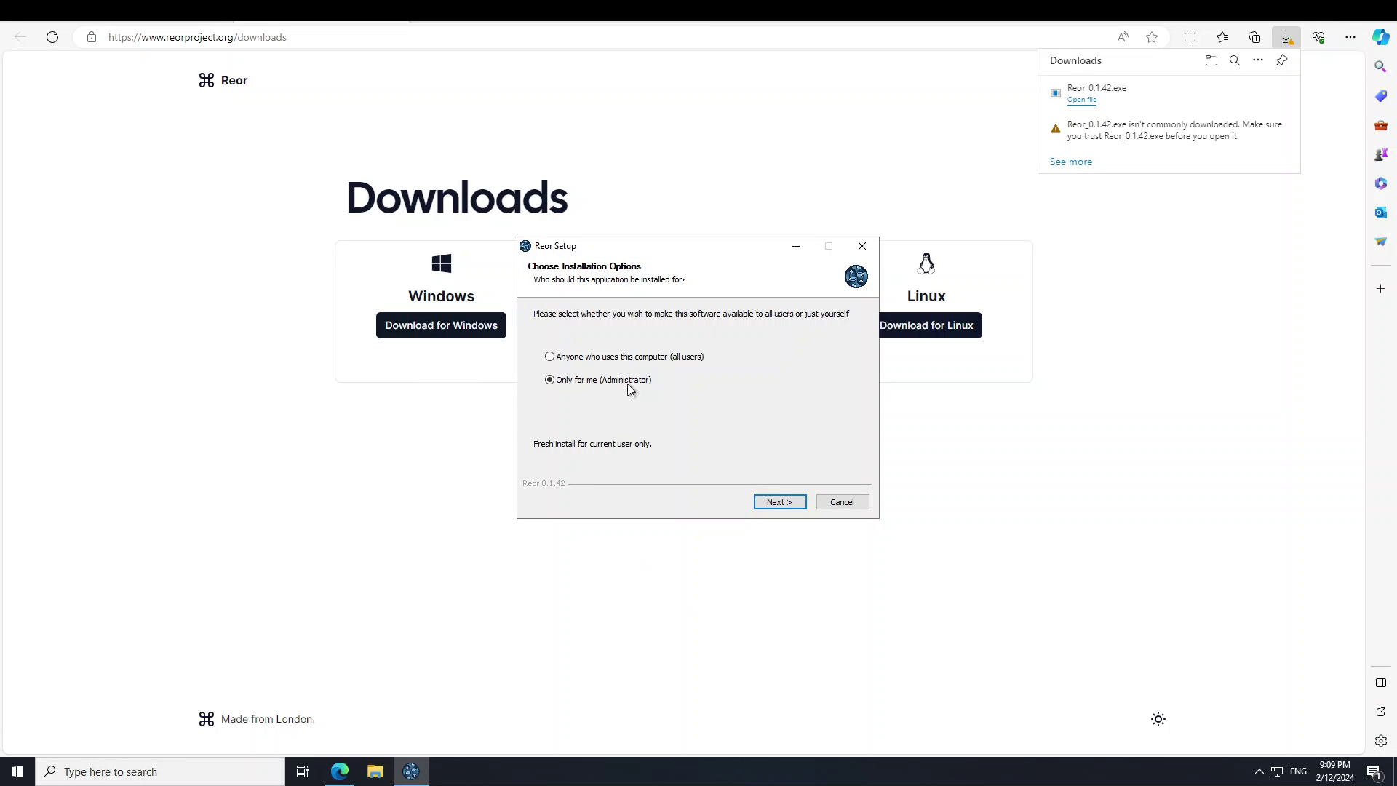
Step: Install Reor 0.1.42 for the current user only, into the default destination folder
click(773, 501)
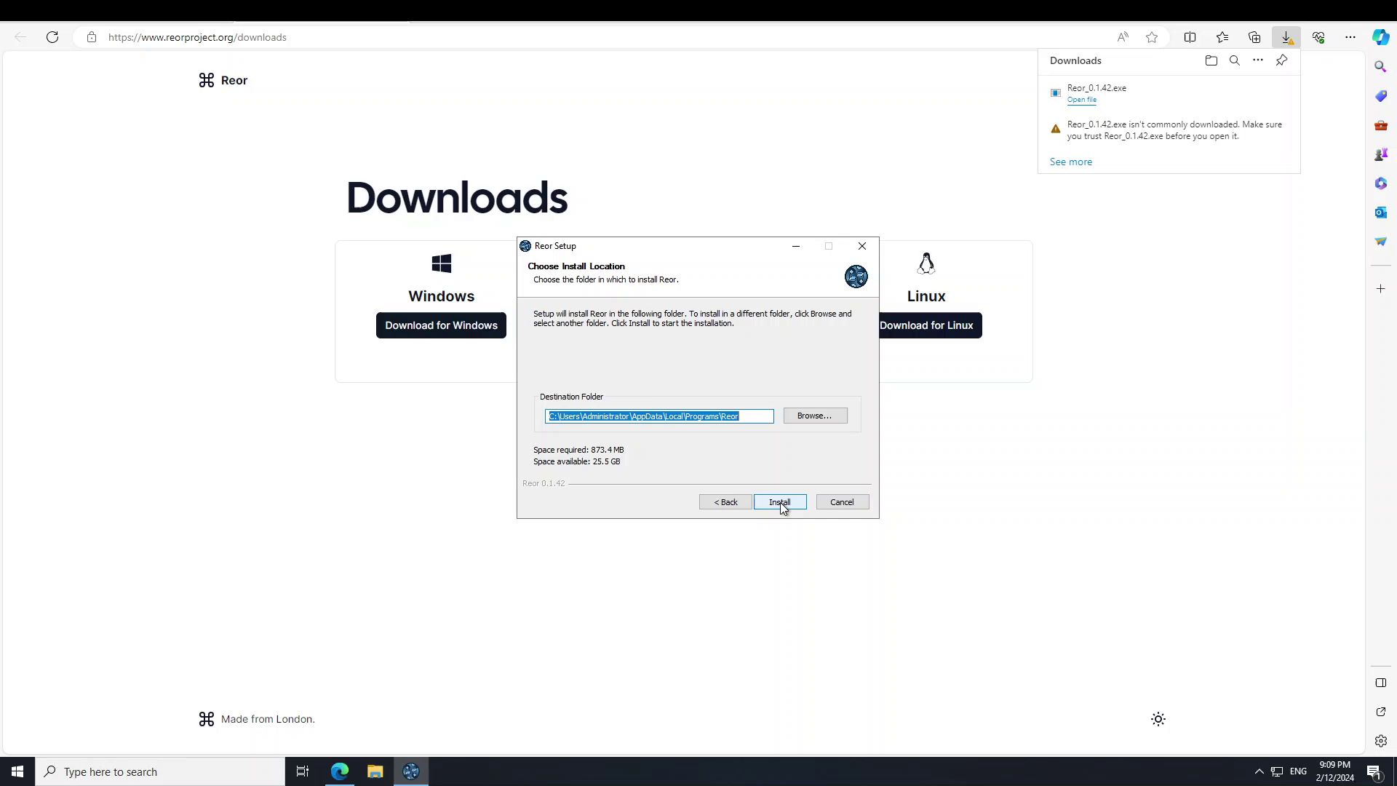
click(780, 502)
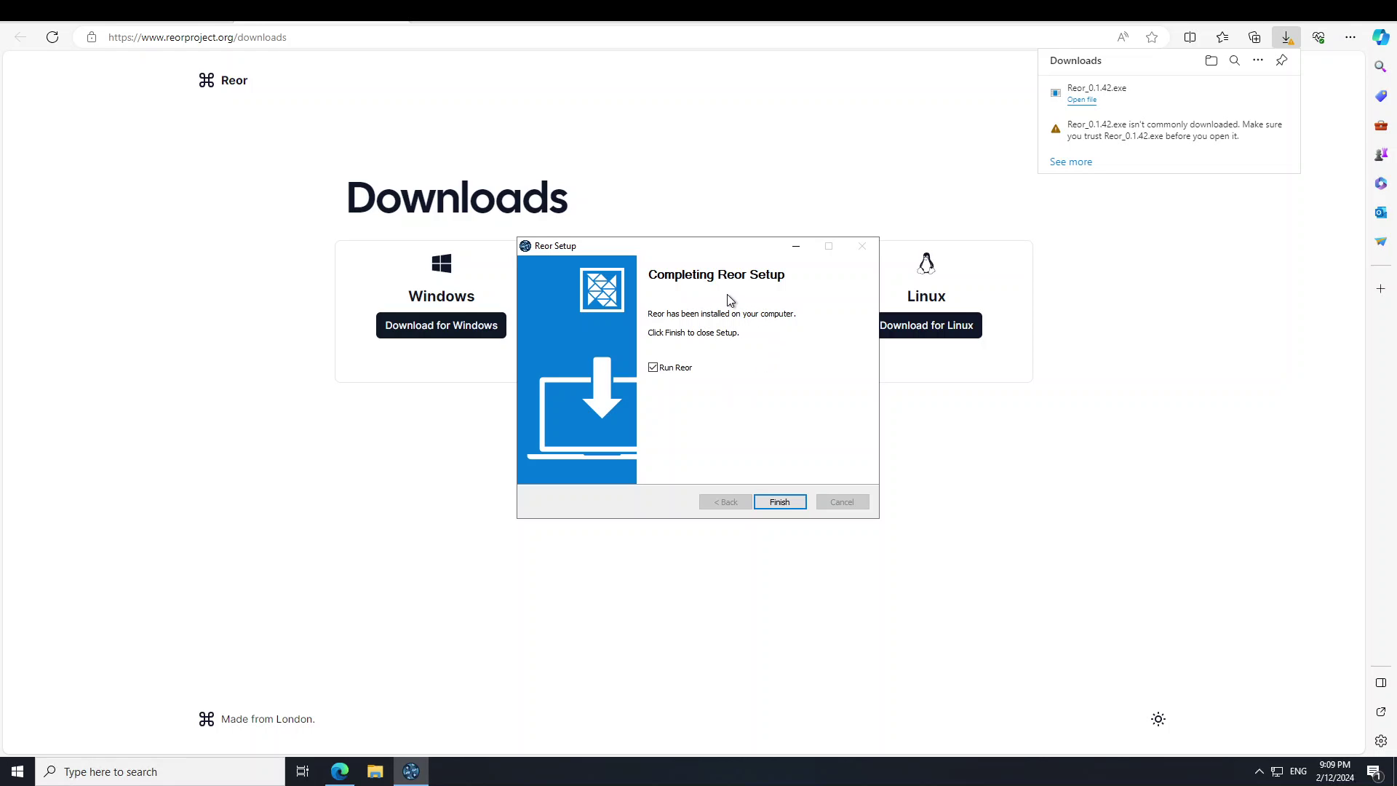
Step: Launch Reor, pick Documents as the vault folder and leave bge-base-en-v1.5 as embedding model
click(777, 502)
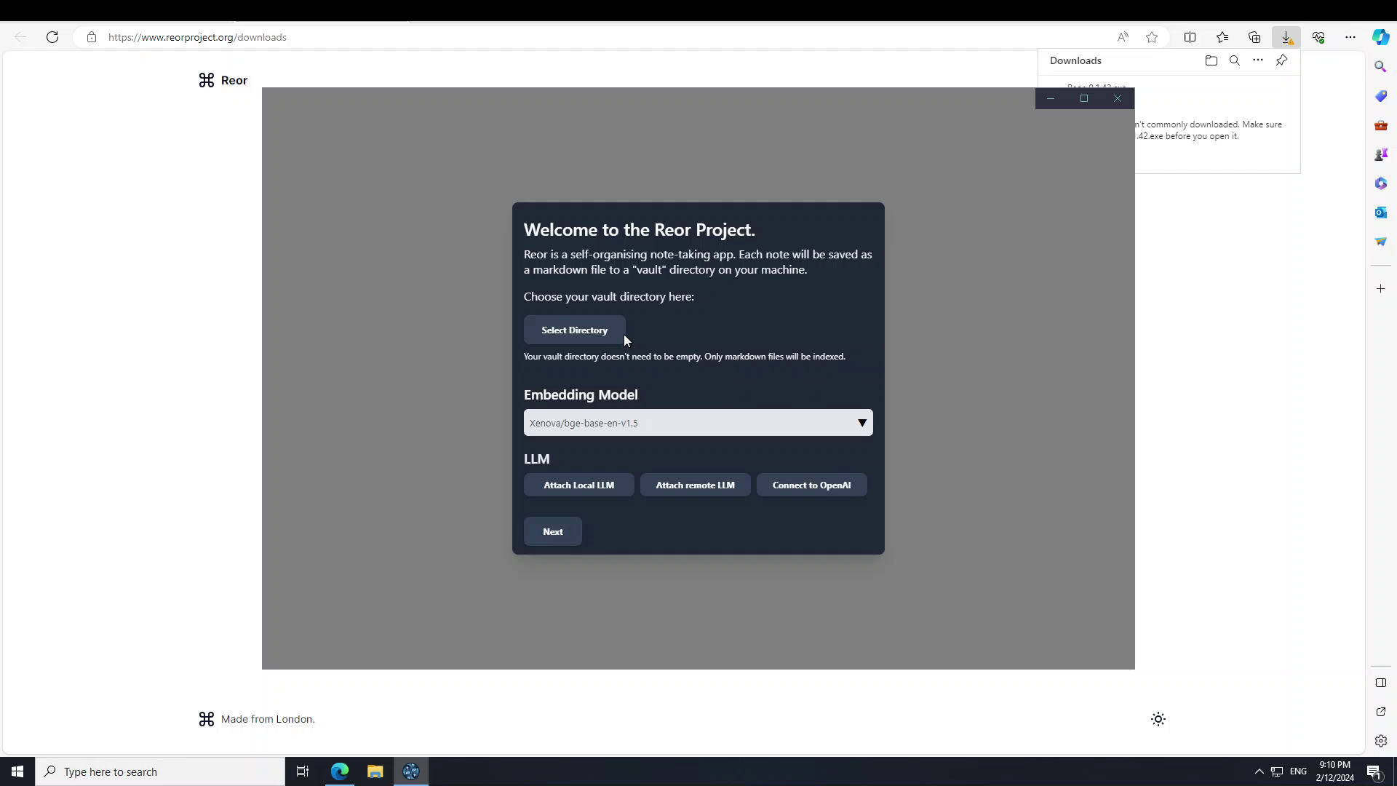
click(568, 331)
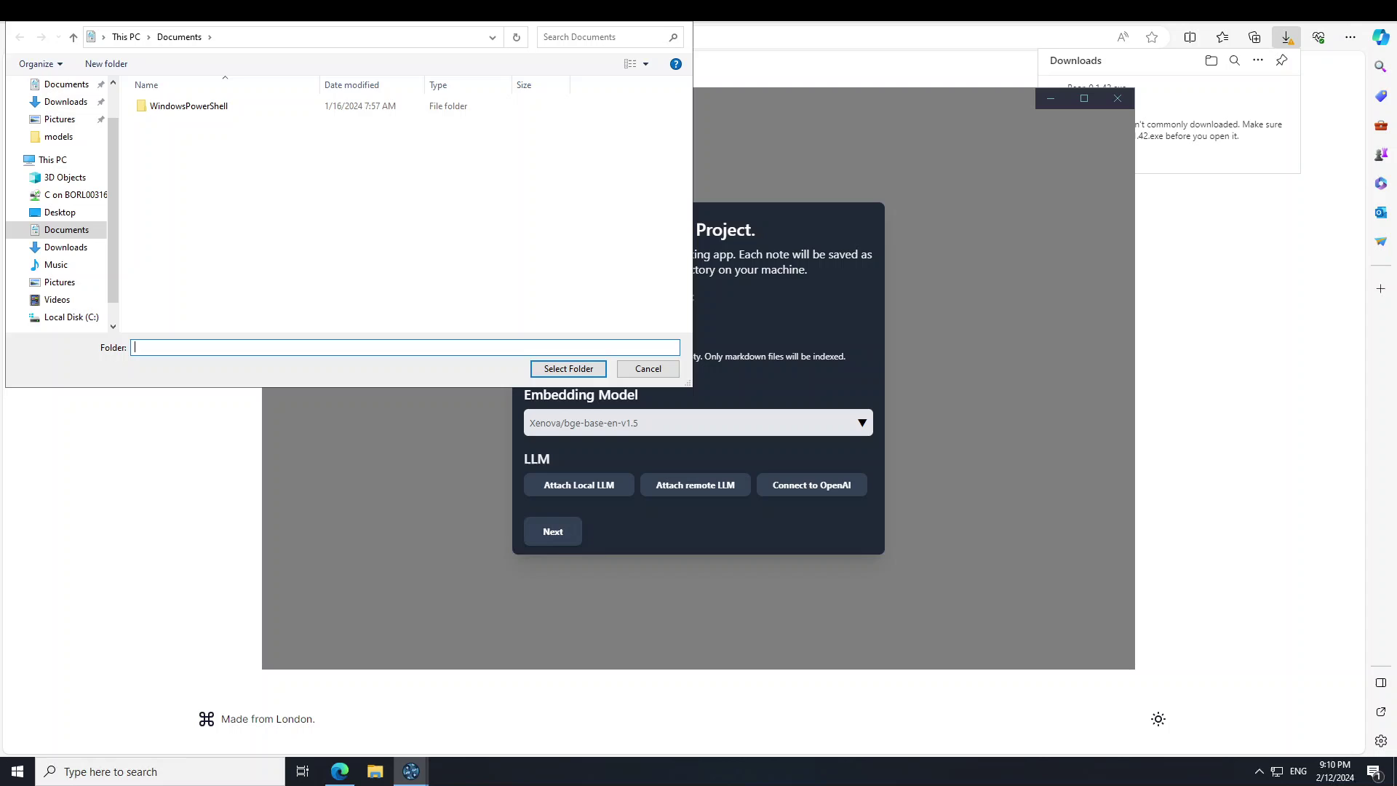
key(Return)
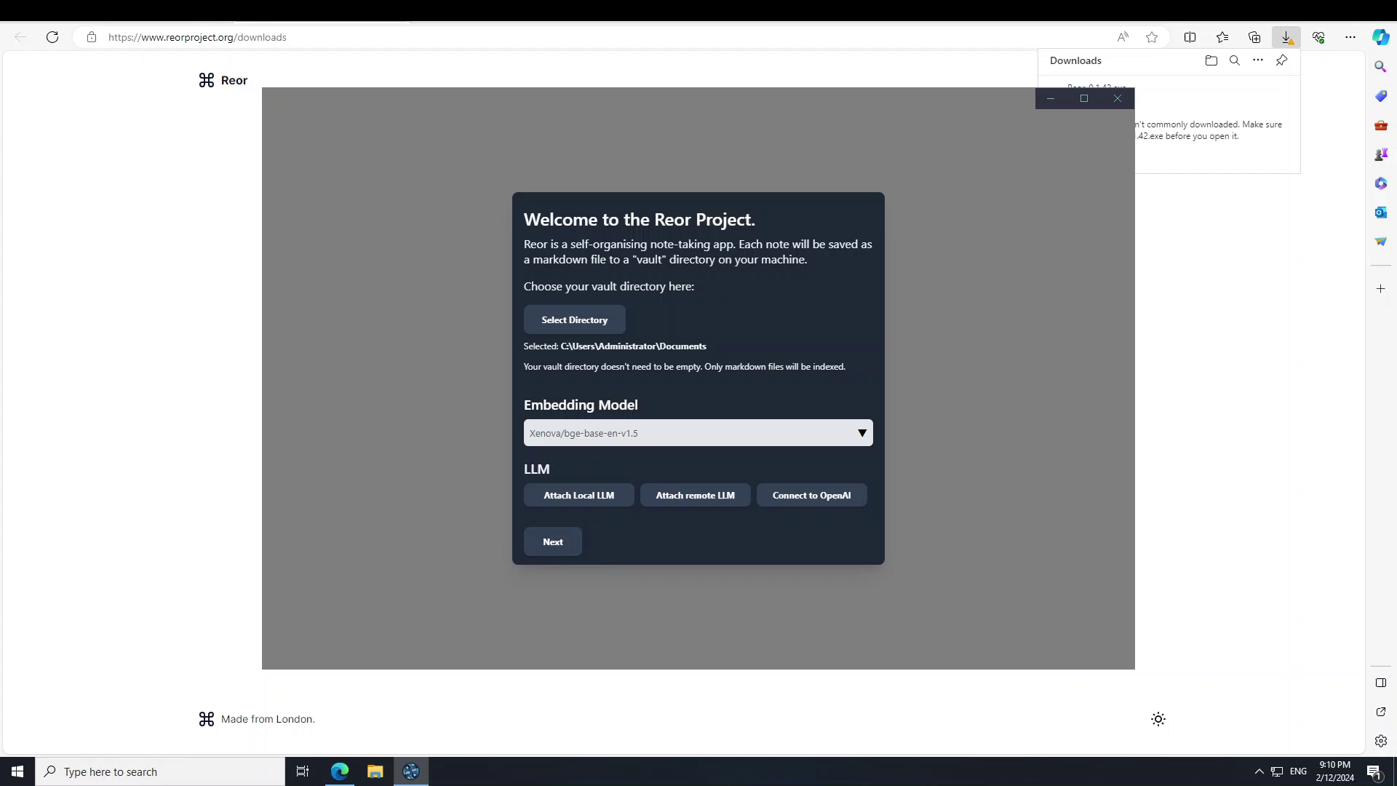
click(797, 437)
click(682, 467)
Step: Preview and close the remote LLM and OpenAI connection setups
click(706, 502)
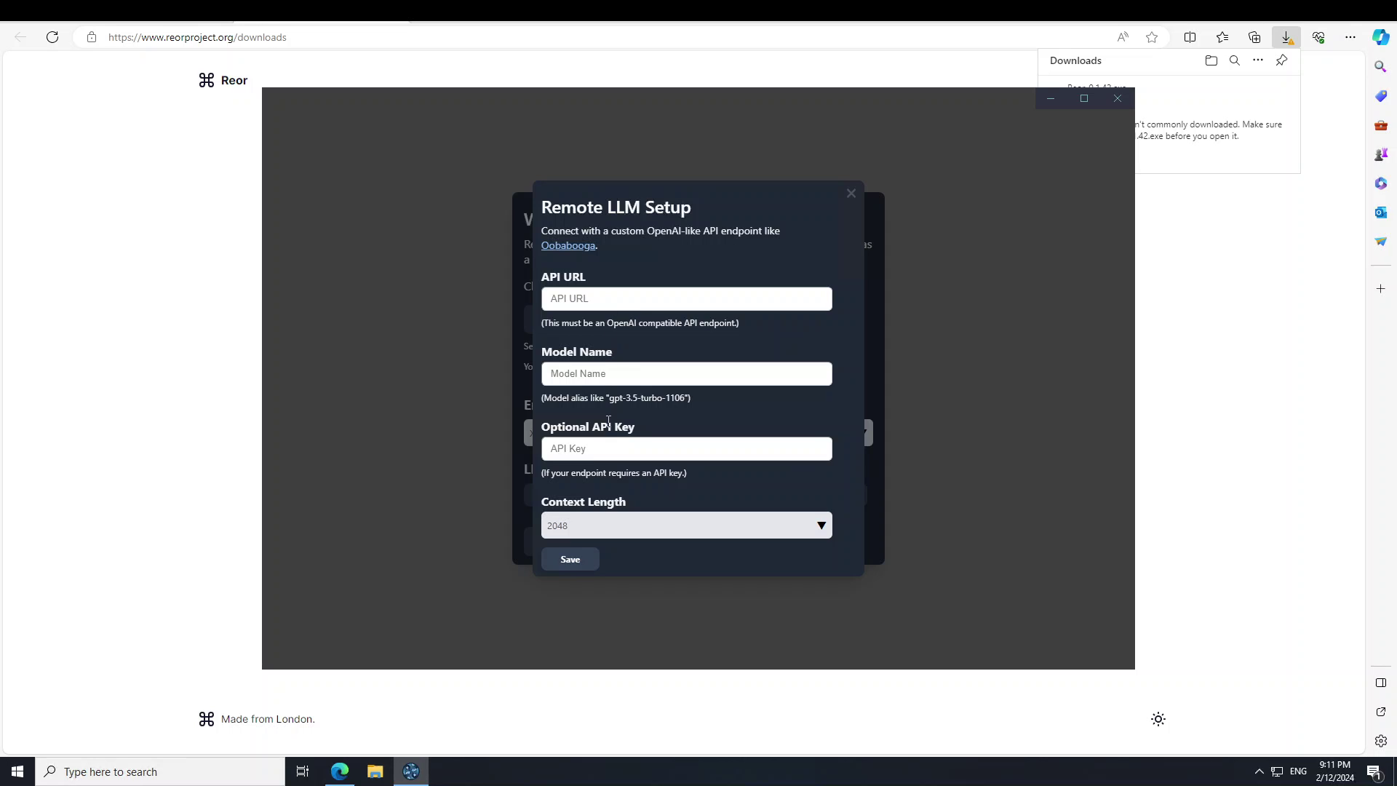
click(850, 194)
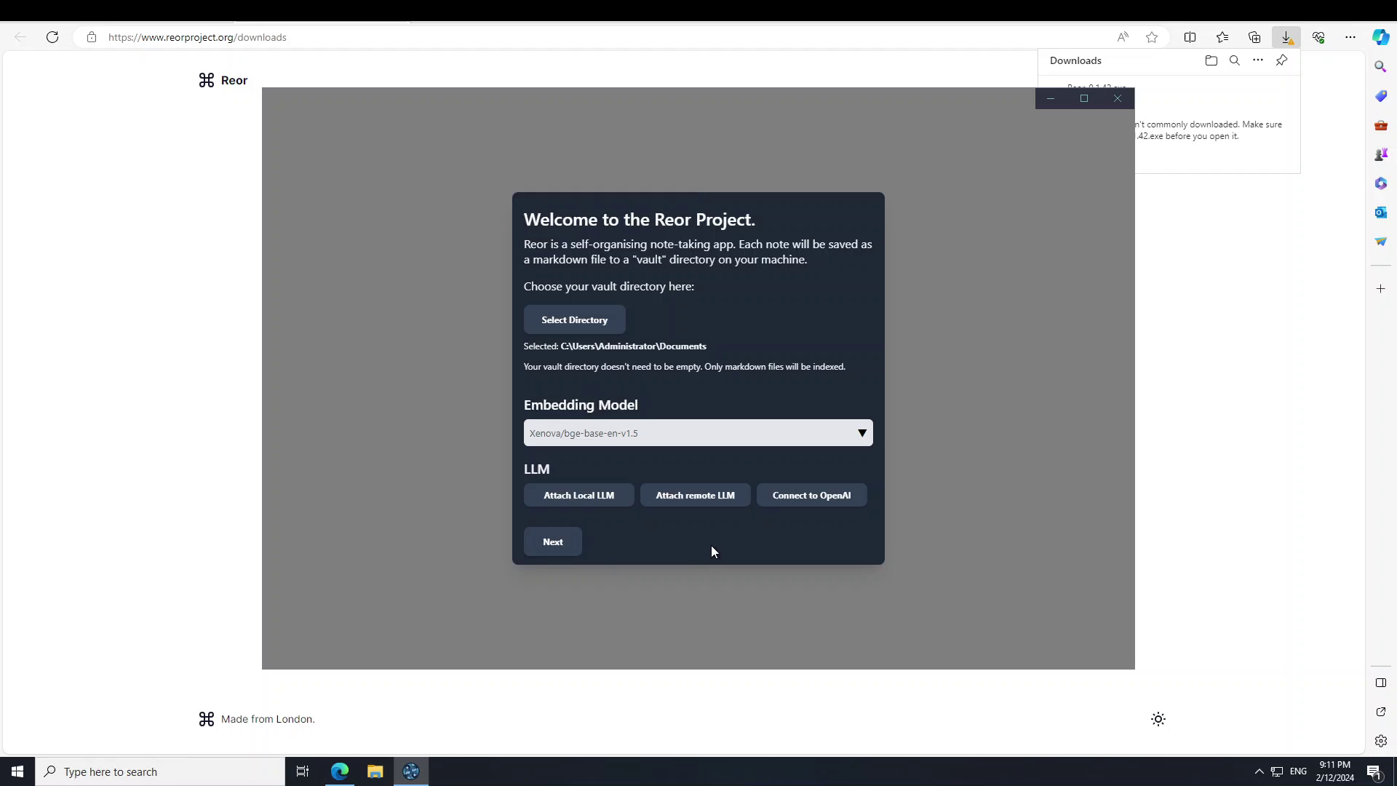
click(812, 502)
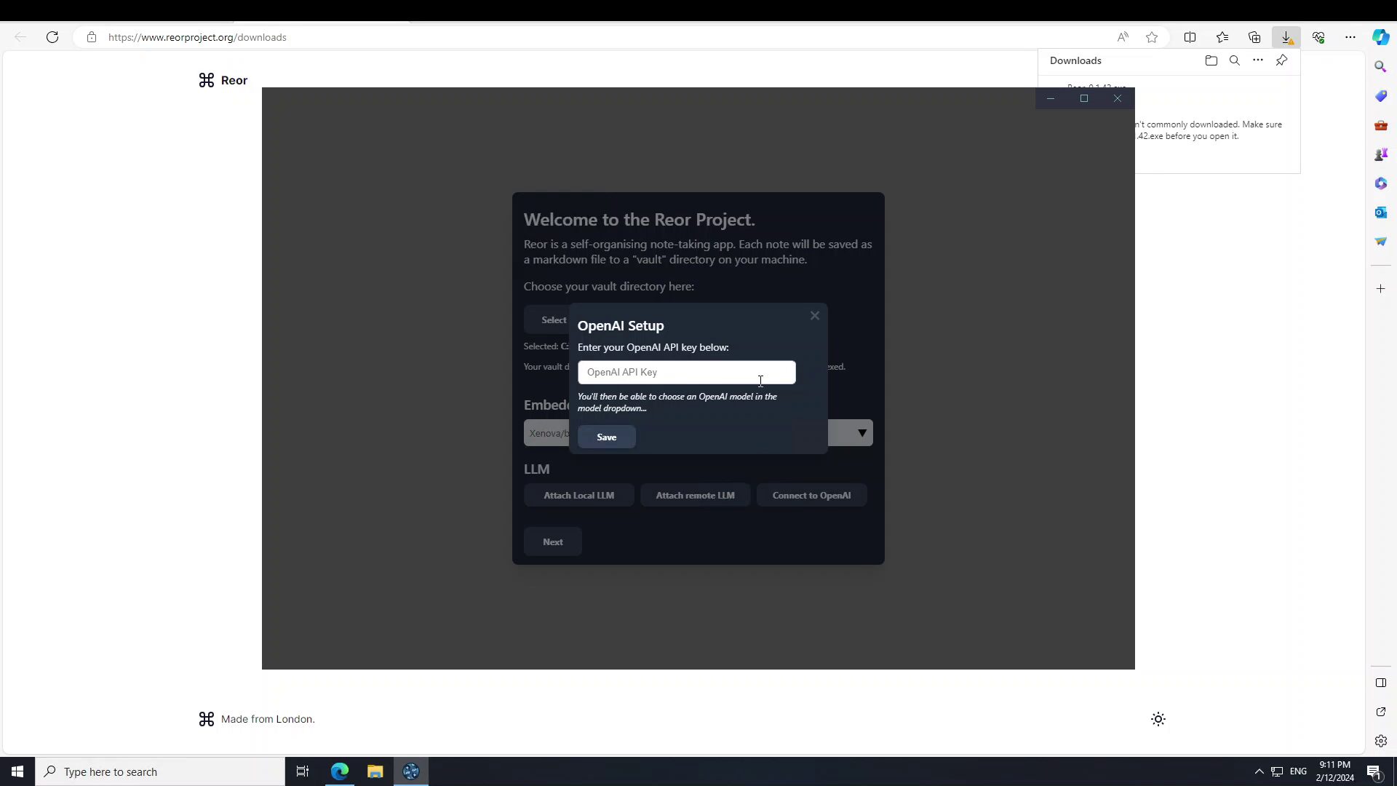
click(813, 319)
Step: Start attaching a local LLM, opening and cancelling the GGUF file picker twice
click(600, 501)
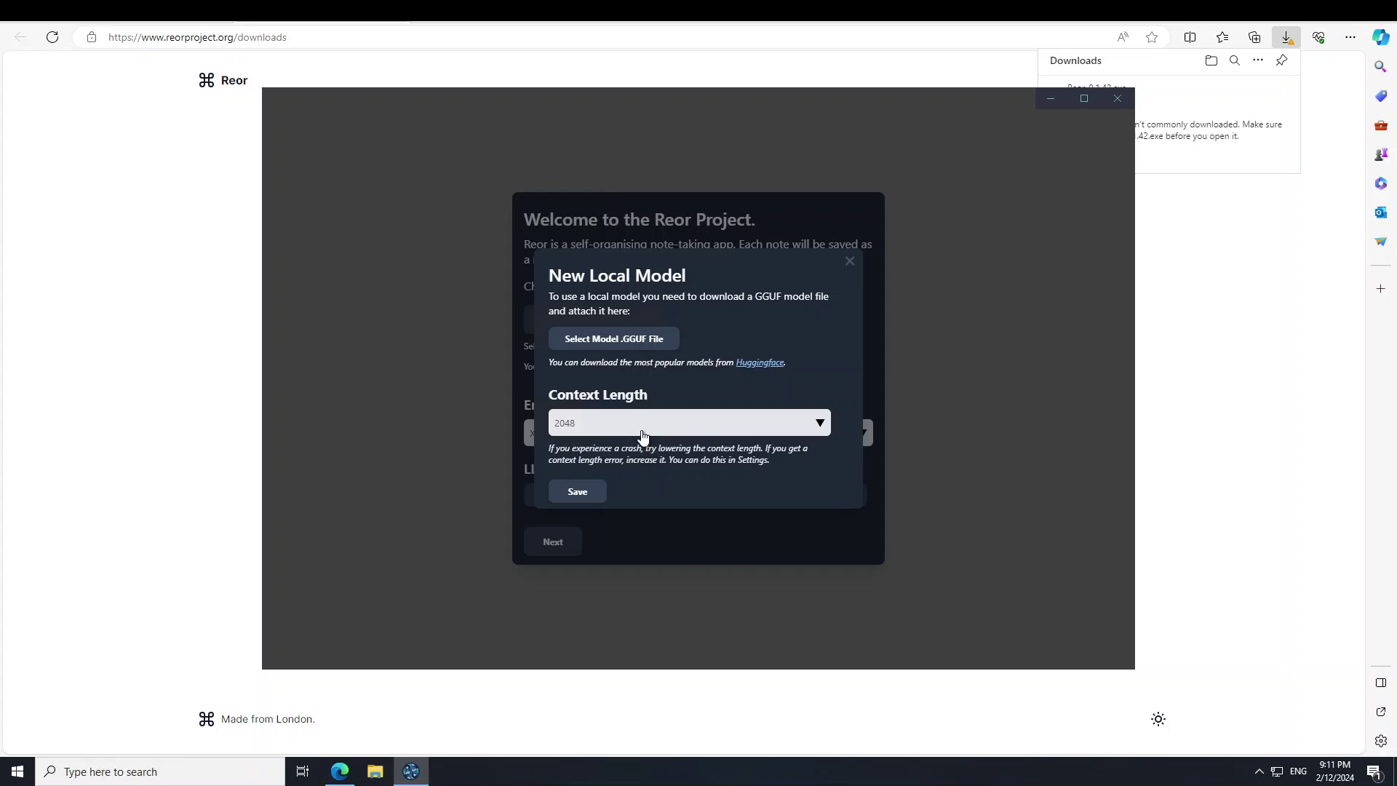
click(633, 348)
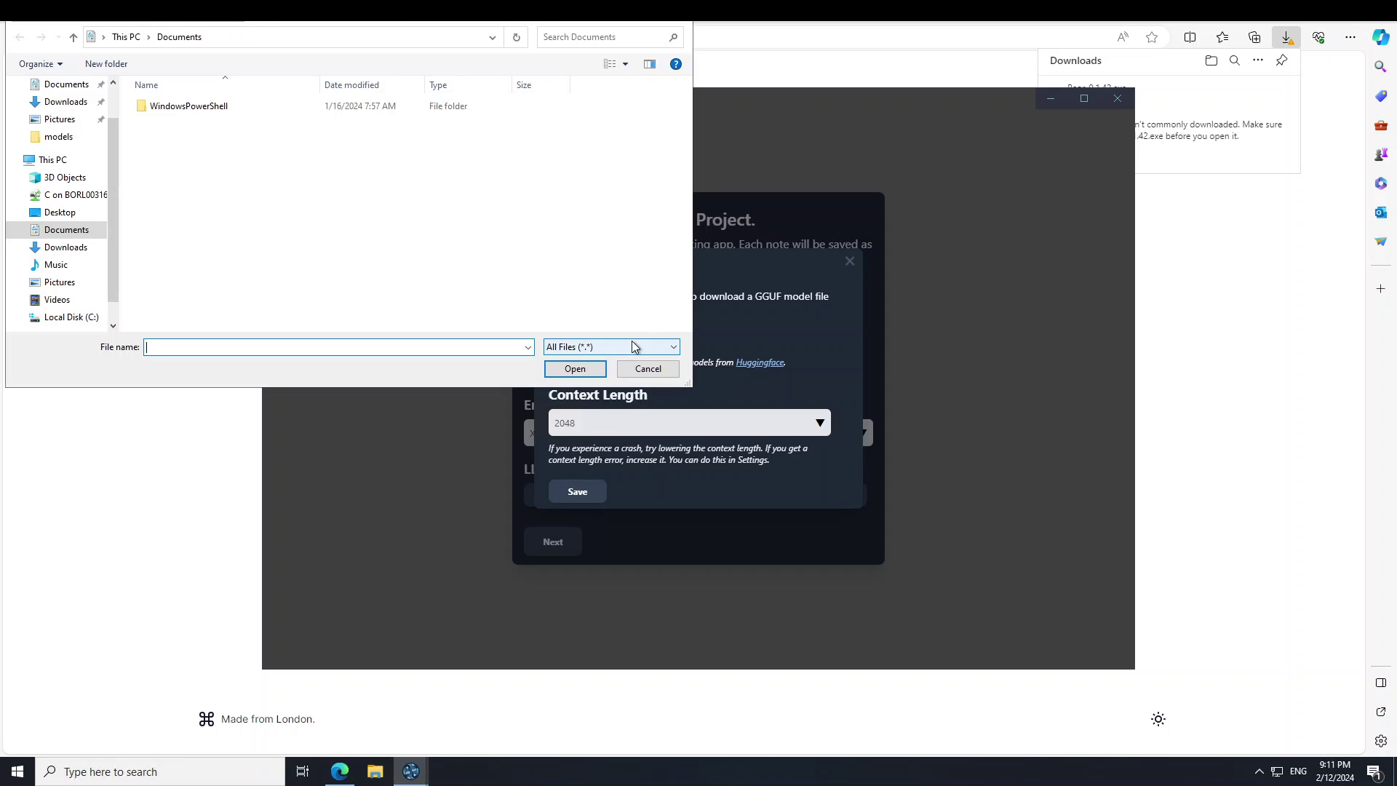
click(645, 368)
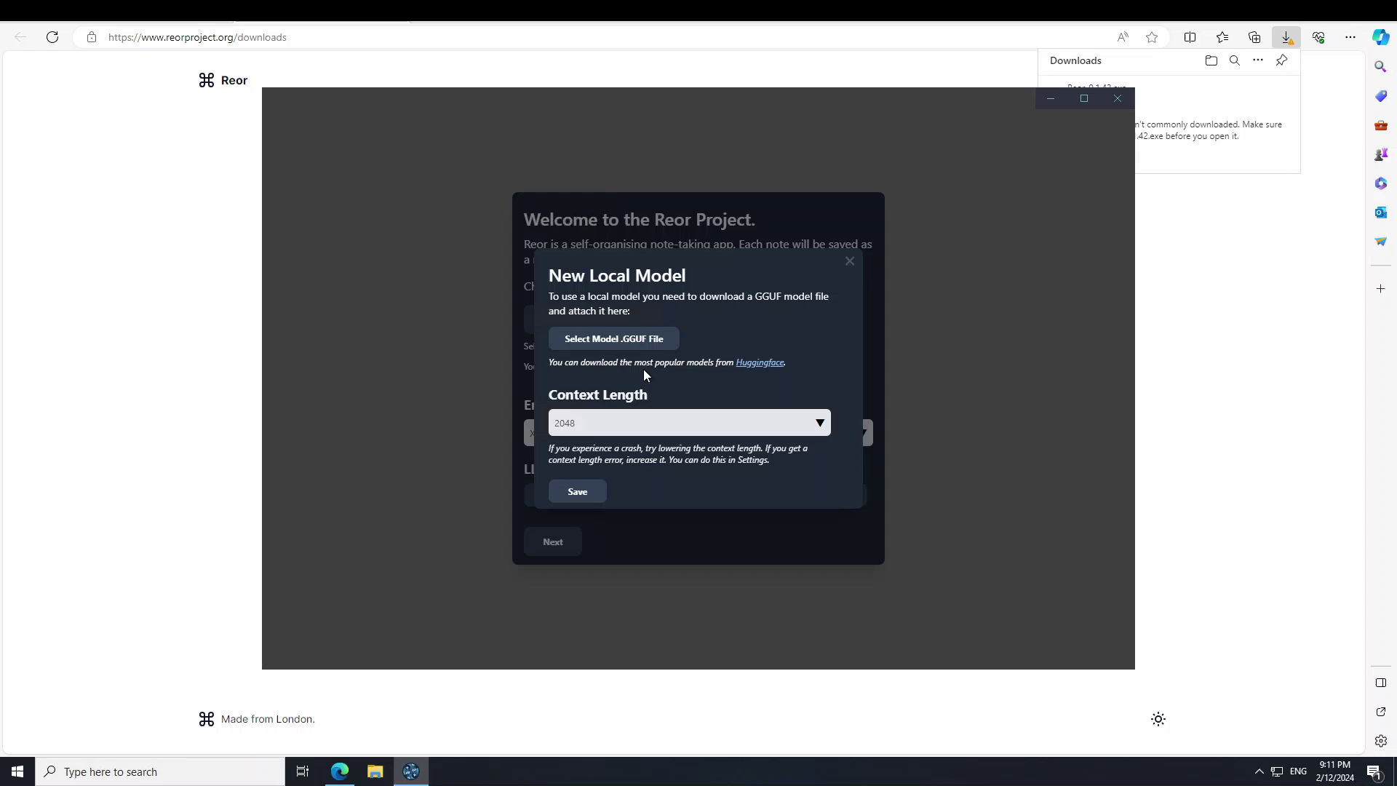
click(624, 348)
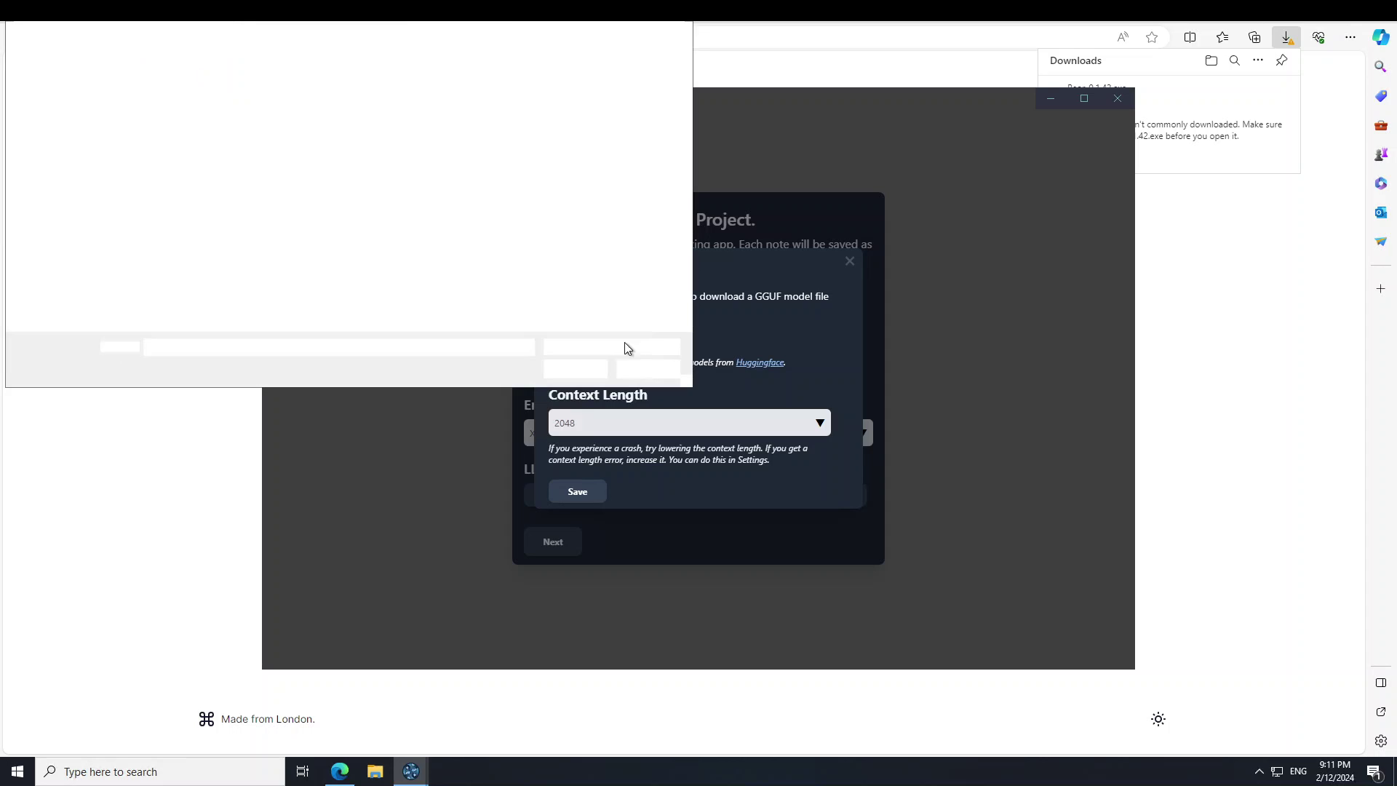
click(646, 367)
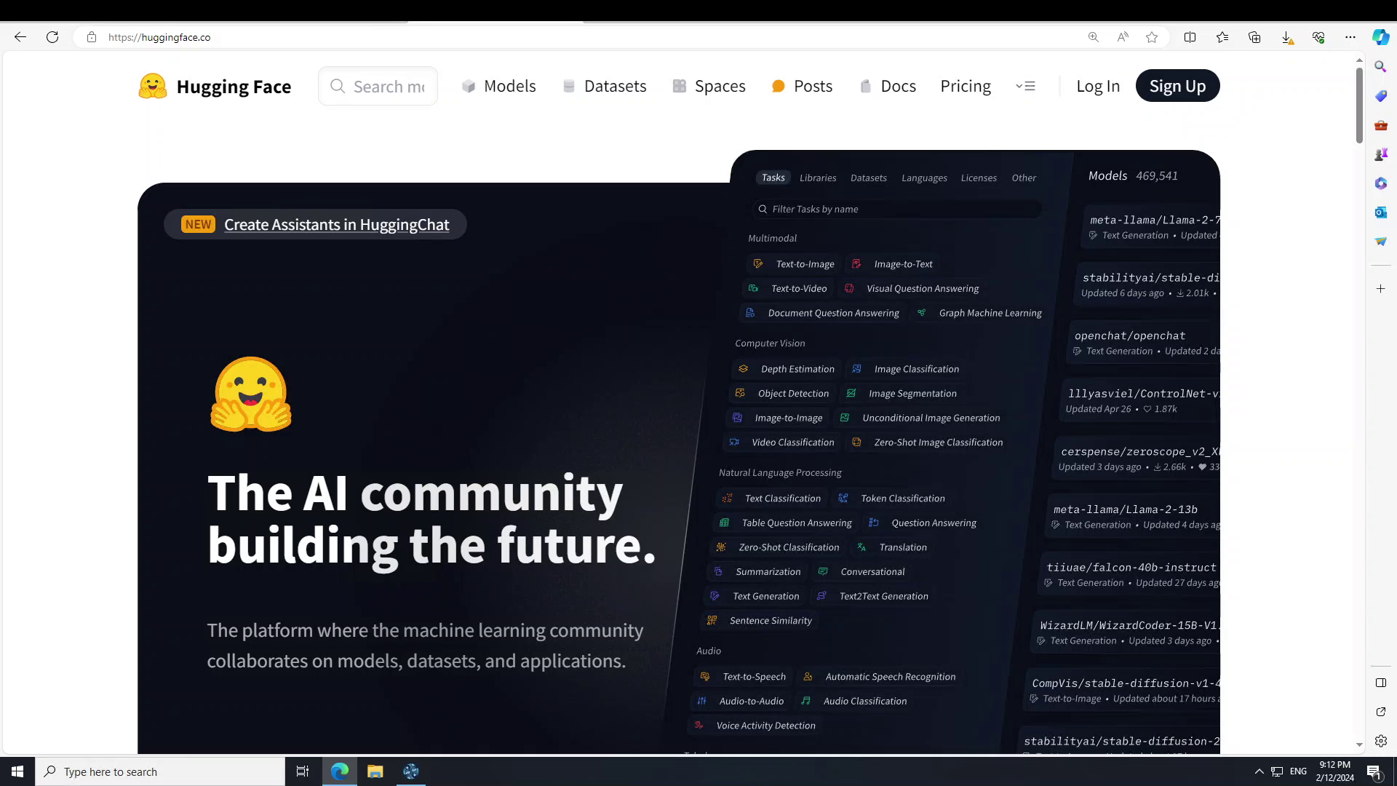
Step: Search the Hugging Face site for 'mistral 7b'
scroll(757, 386, down, 1)
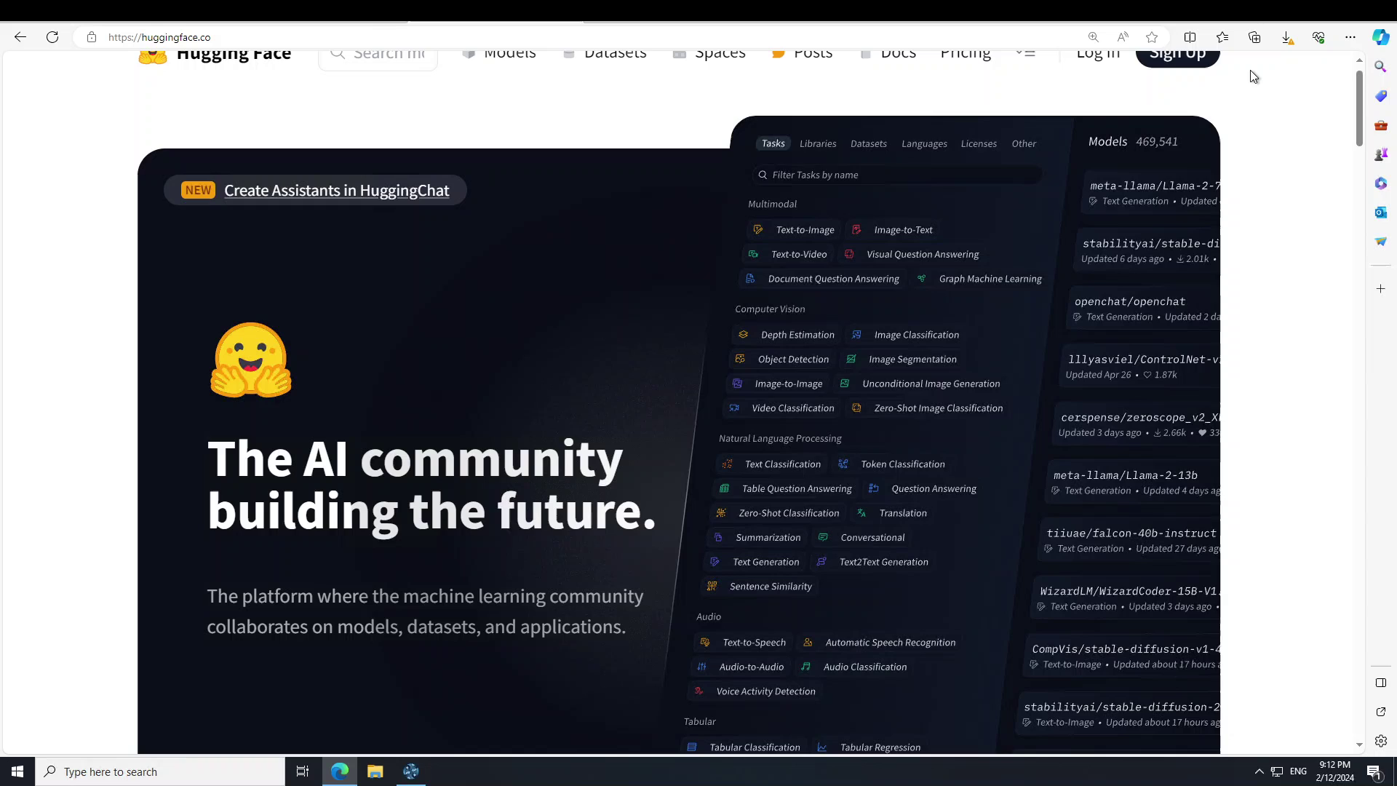
drag(1357, 115, 1360, 70)
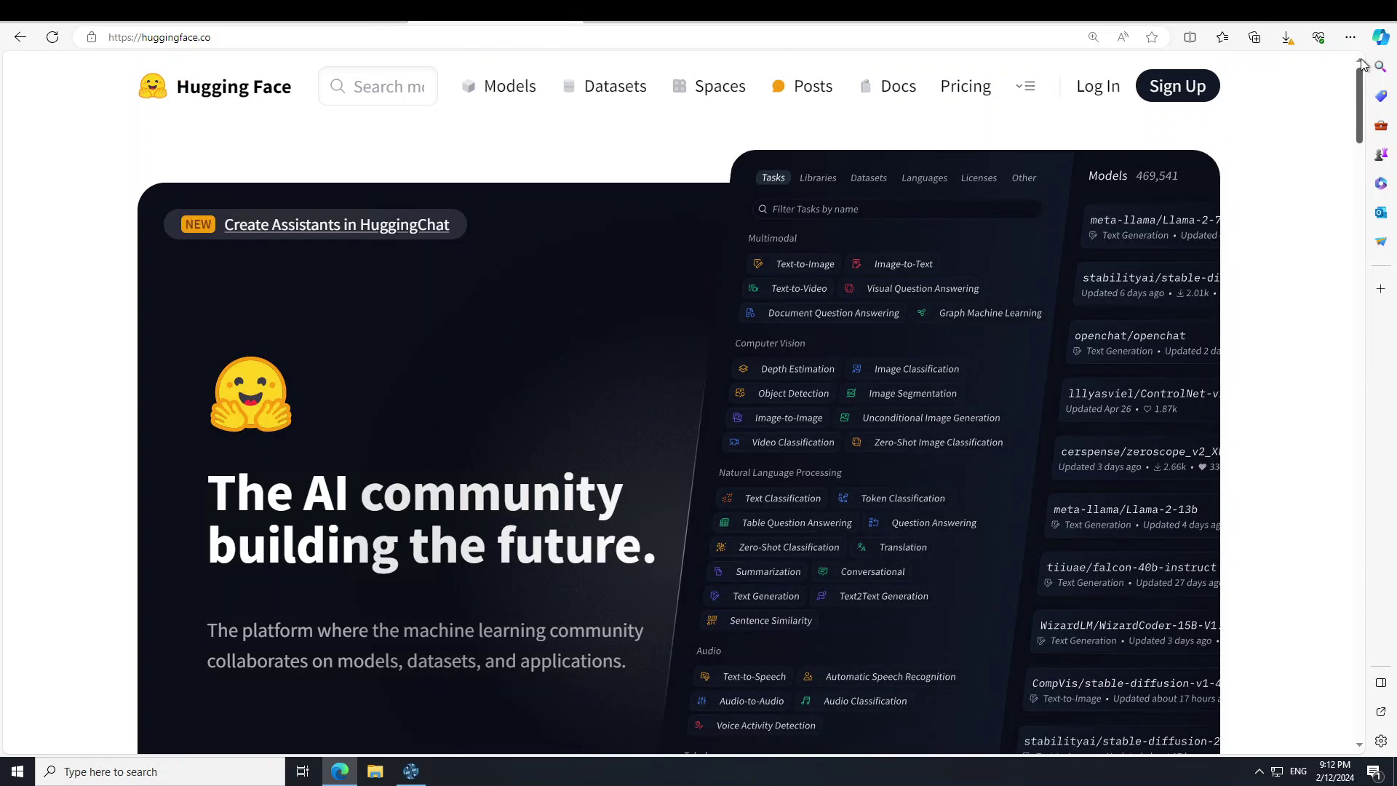
click(379, 93)
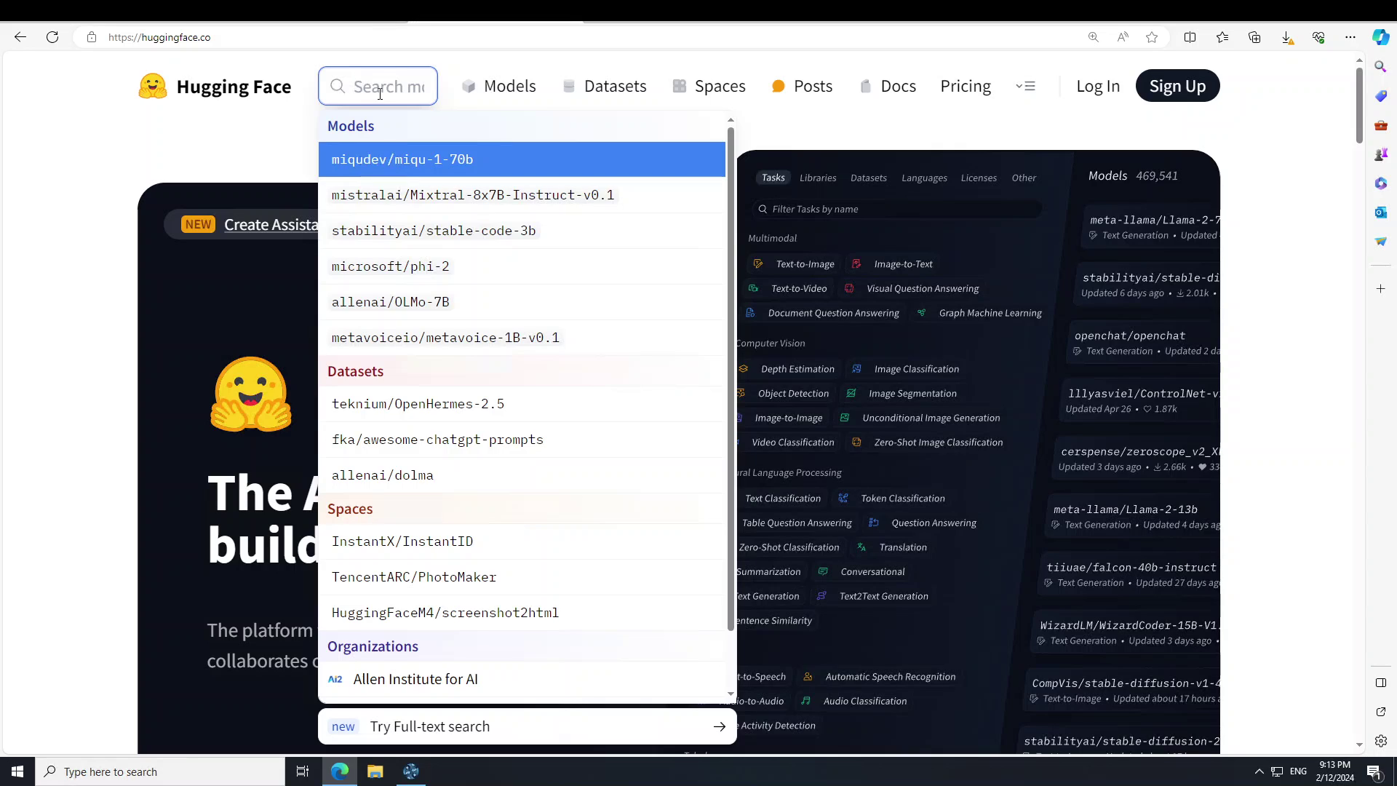
text(mistral)
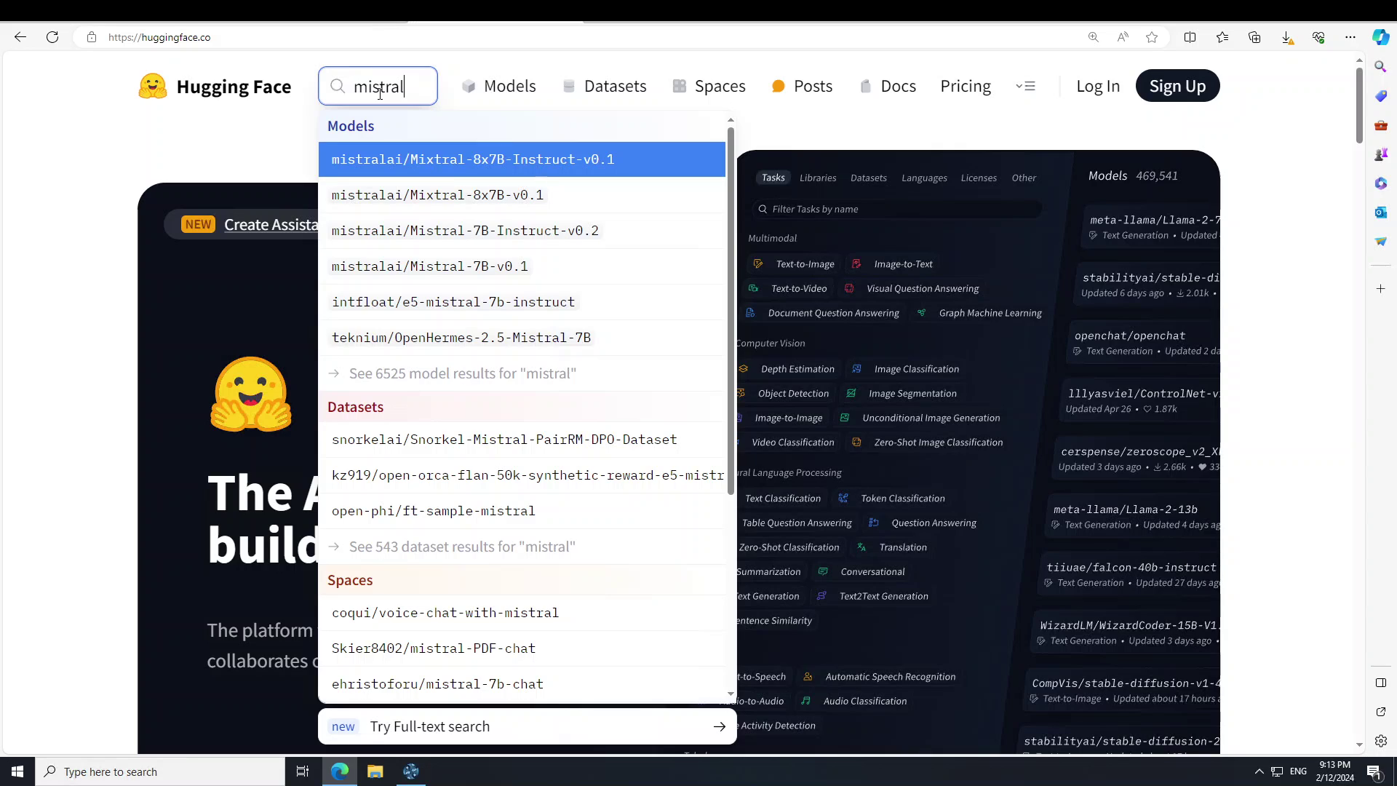
text( 7b)
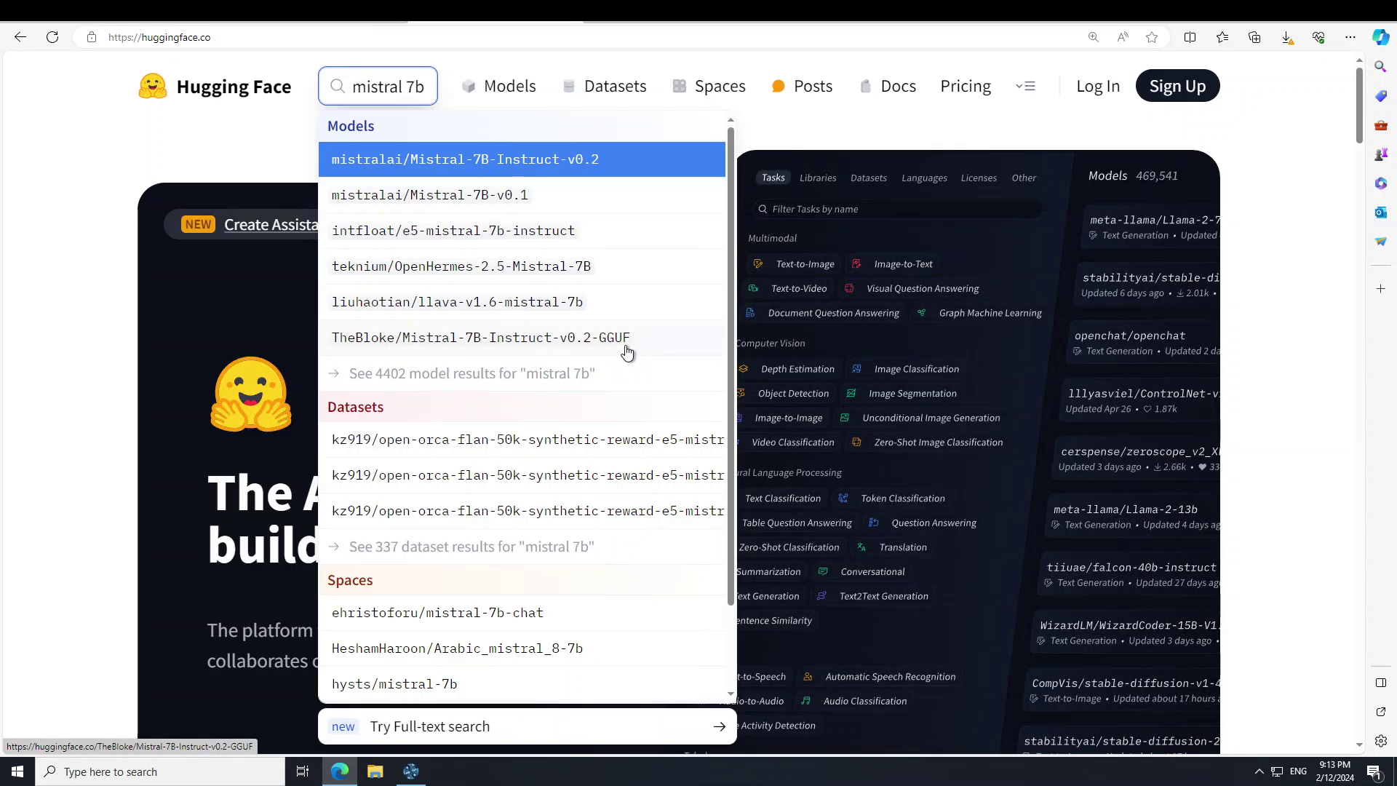
Step: Save mistral-7b-instruct-v0.2.Q3_K_L.gguf from TheBloke/Mistral-7B-Instruct-v0.2-GGUF's files into Documents
click(450, 340)
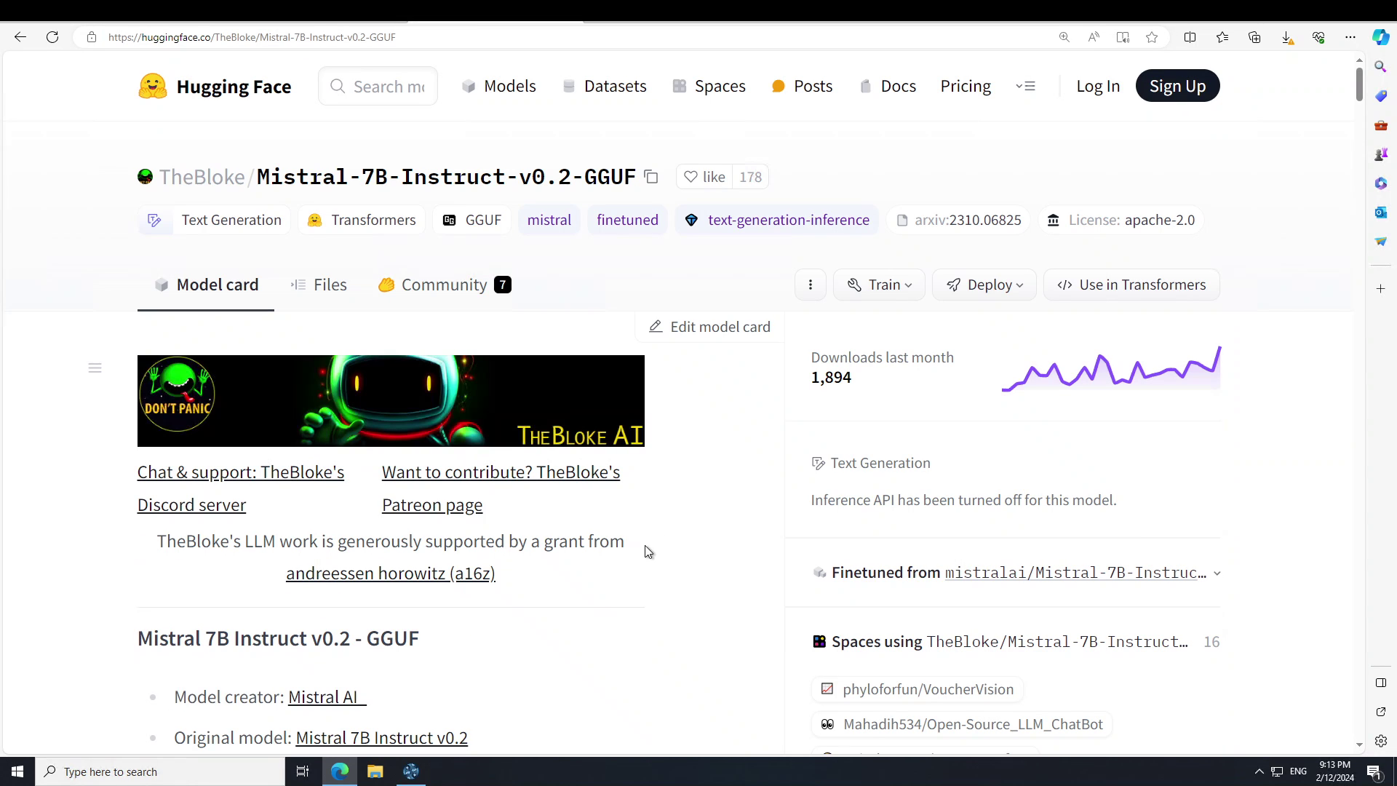
click(325, 289)
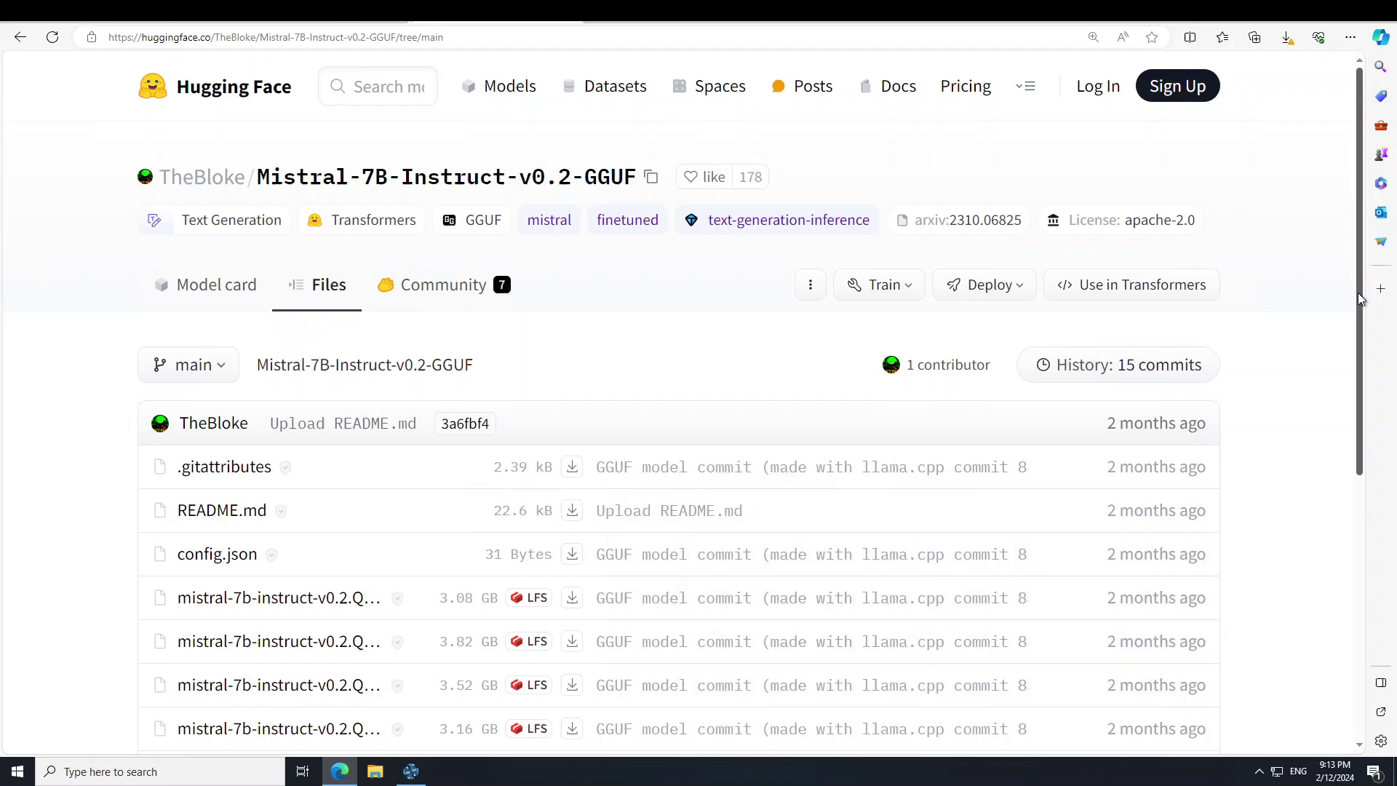
drag(1363, 298, 1369, 461)
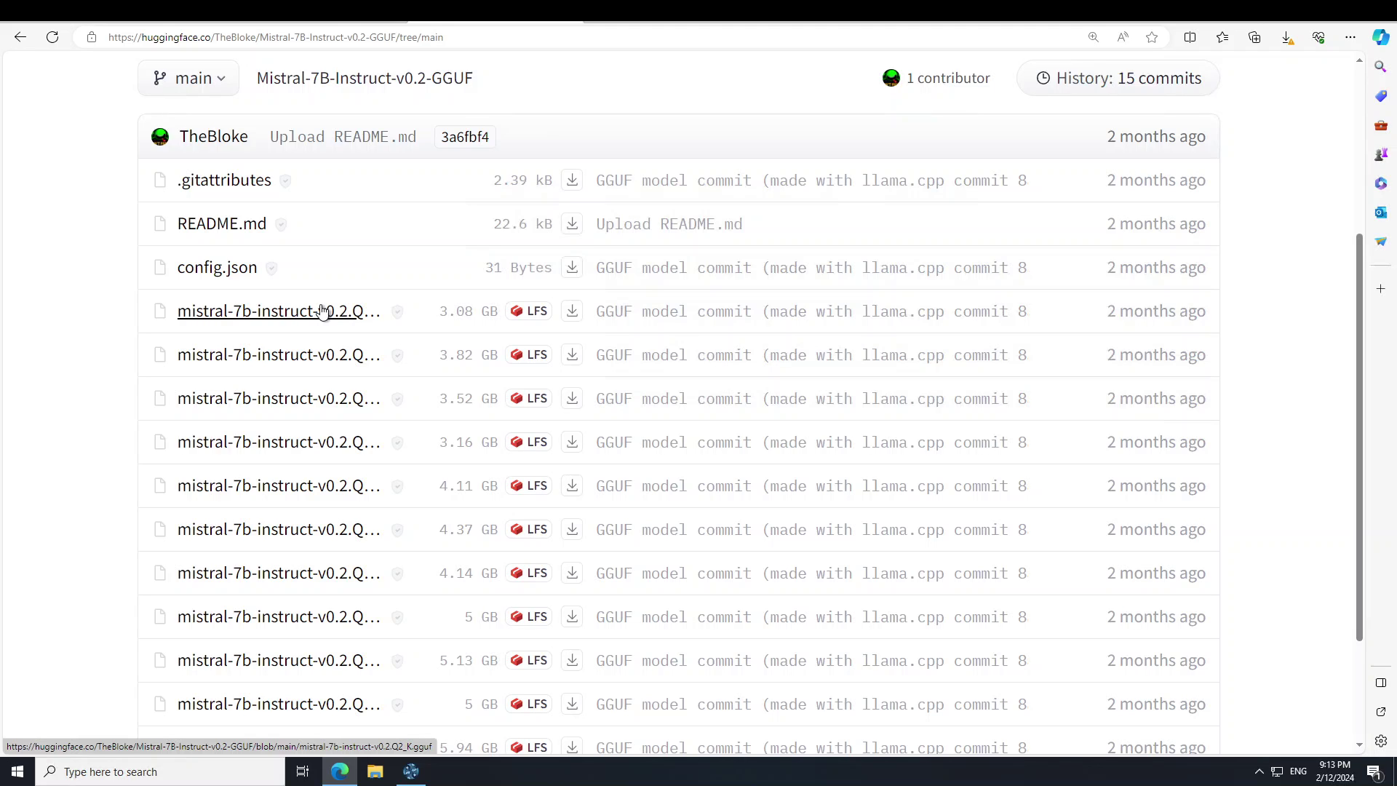
right_click(315, 357)
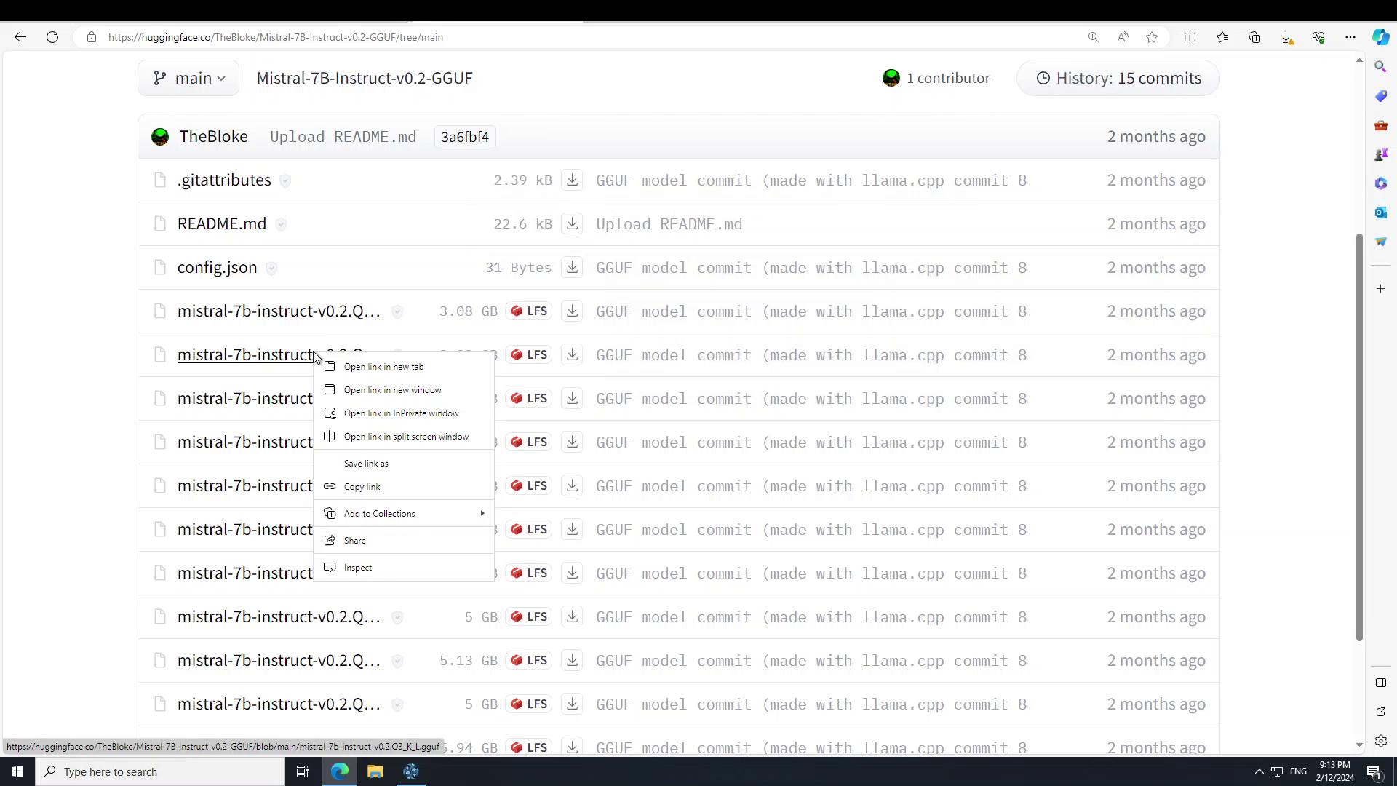
click(352, 461)
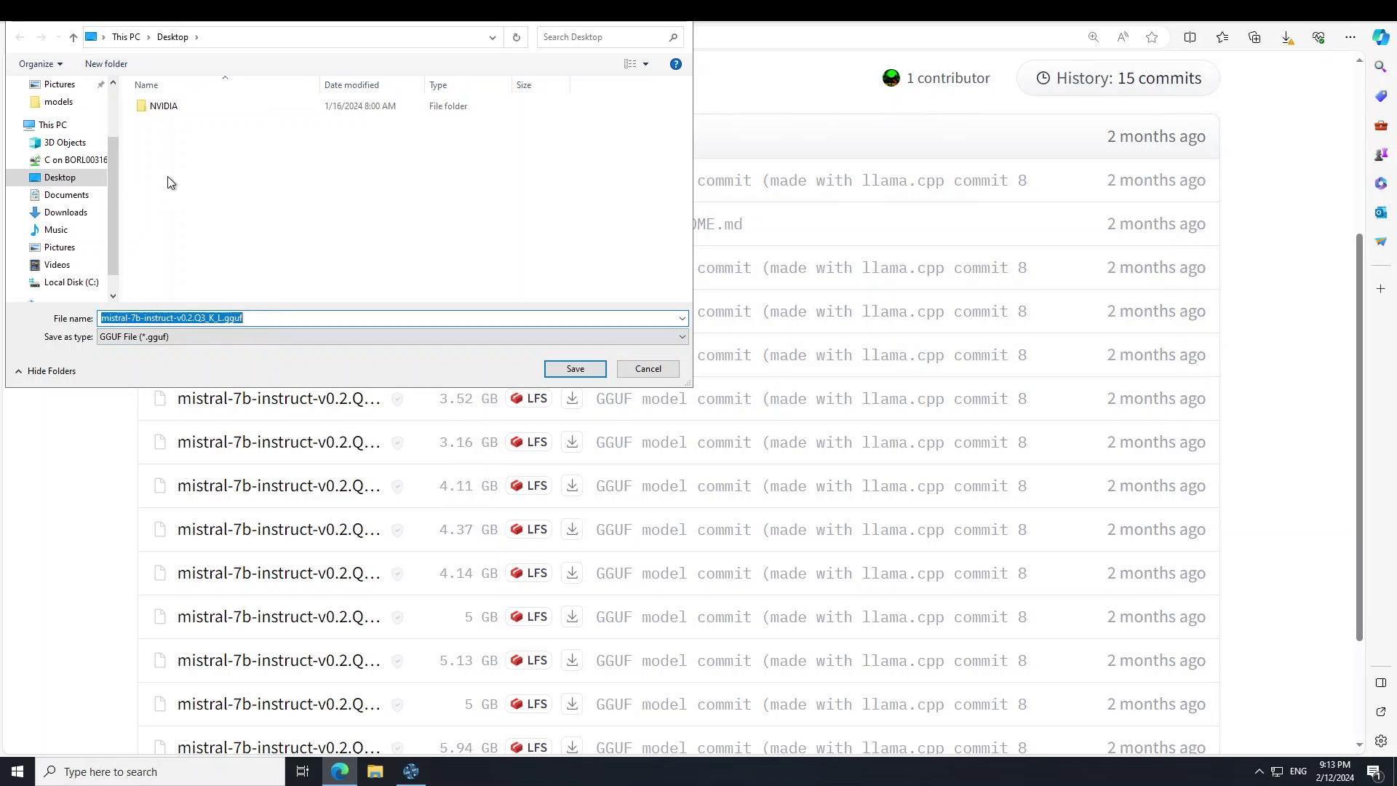
click(65, 195)
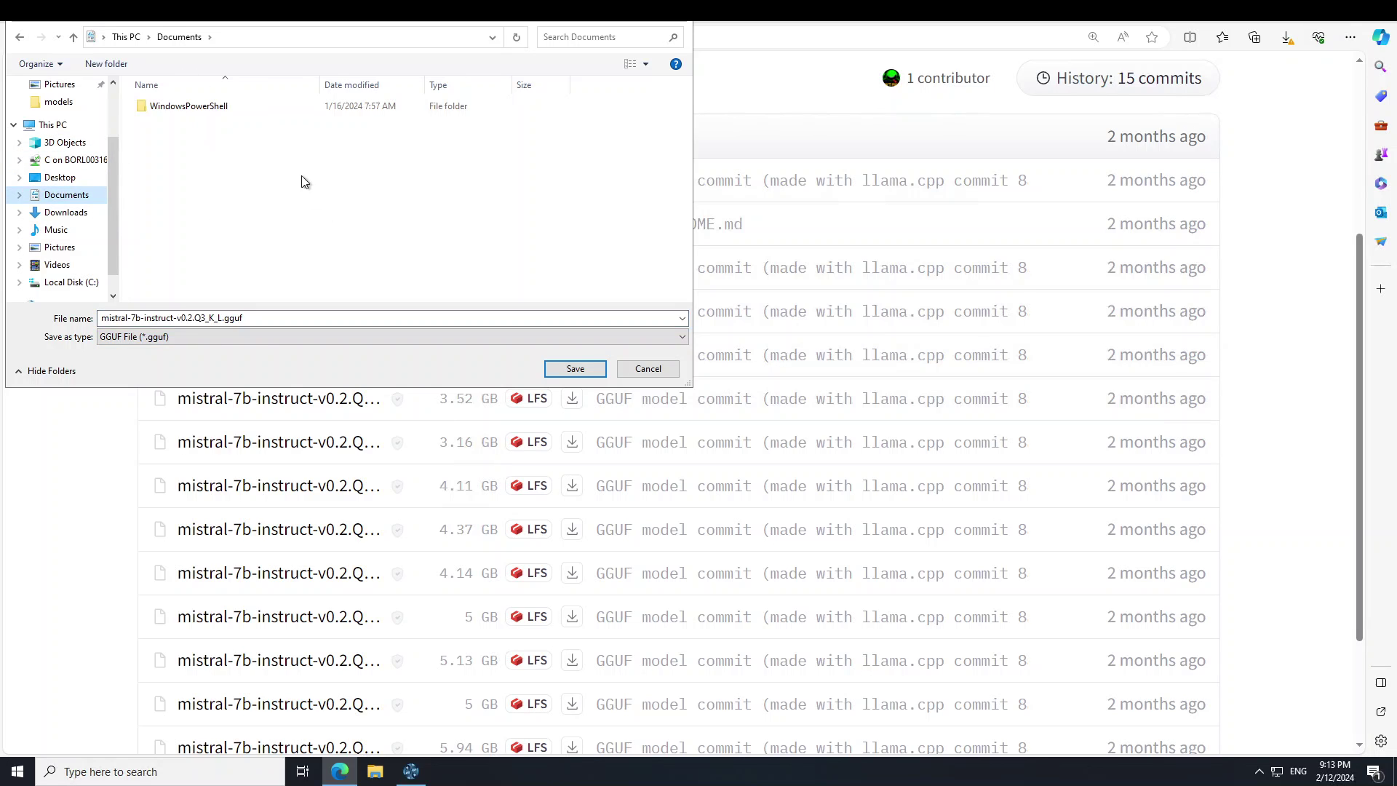
click(572, 371)
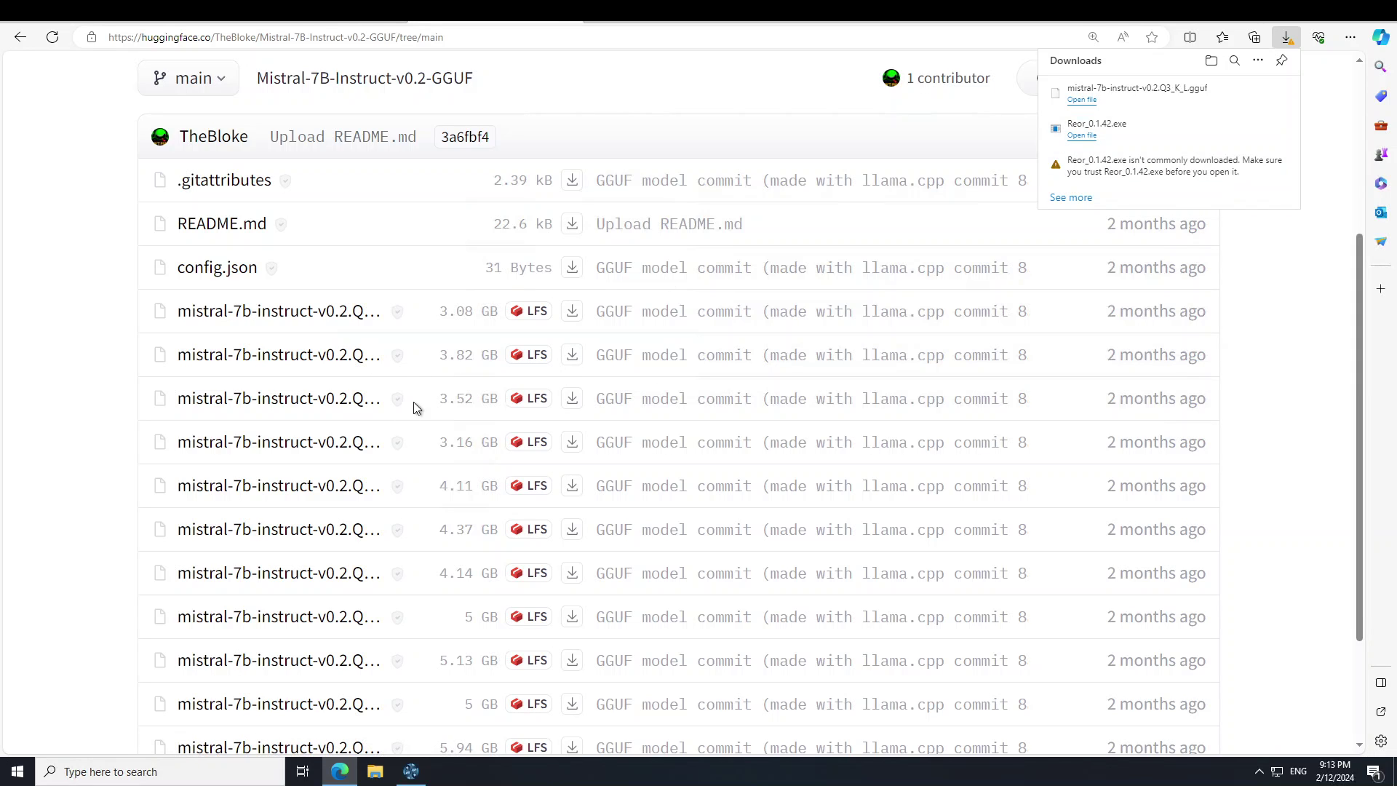
Step: Download the 3.82 GB Q3_K_L model file from its page, then return to Reor
click(326, 363)
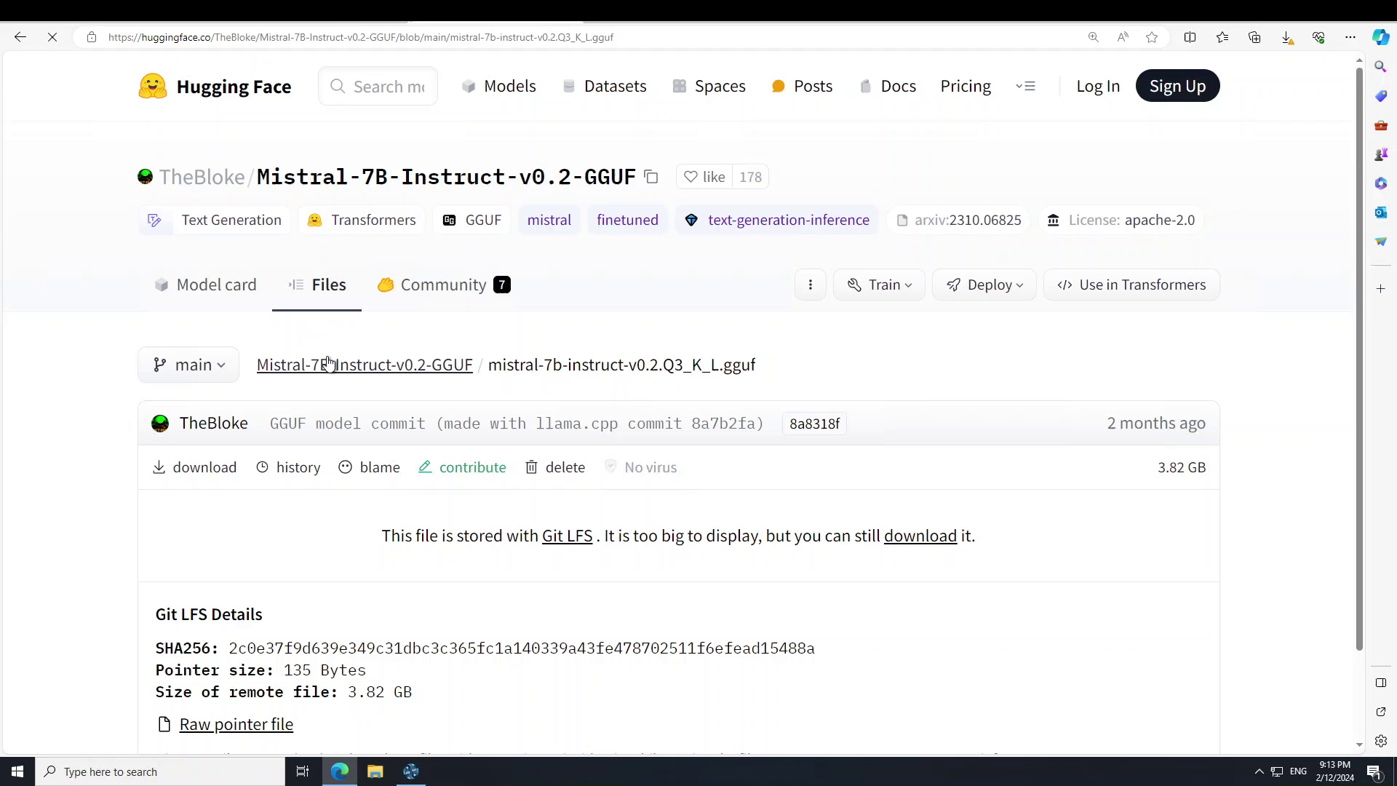
click(160, 477)
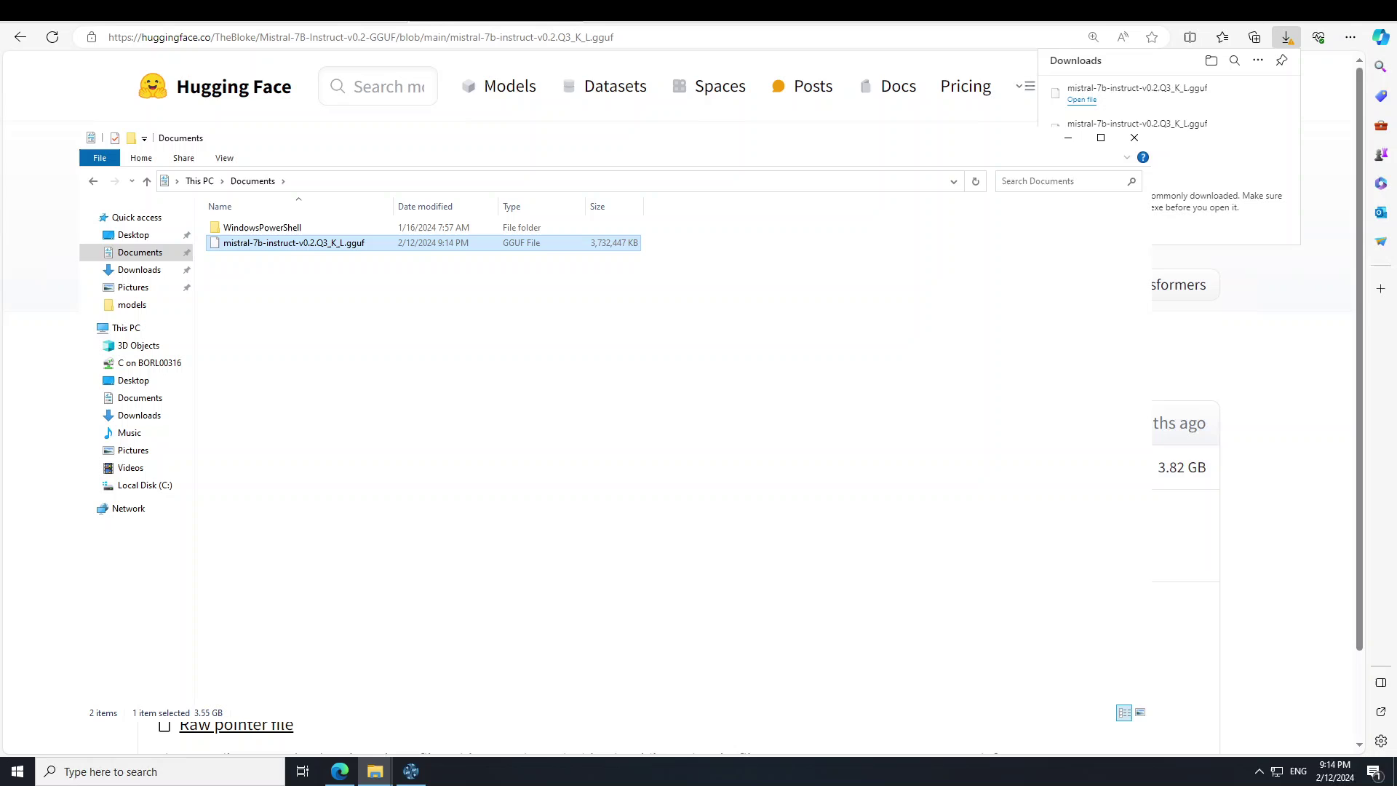
click(411, 771)
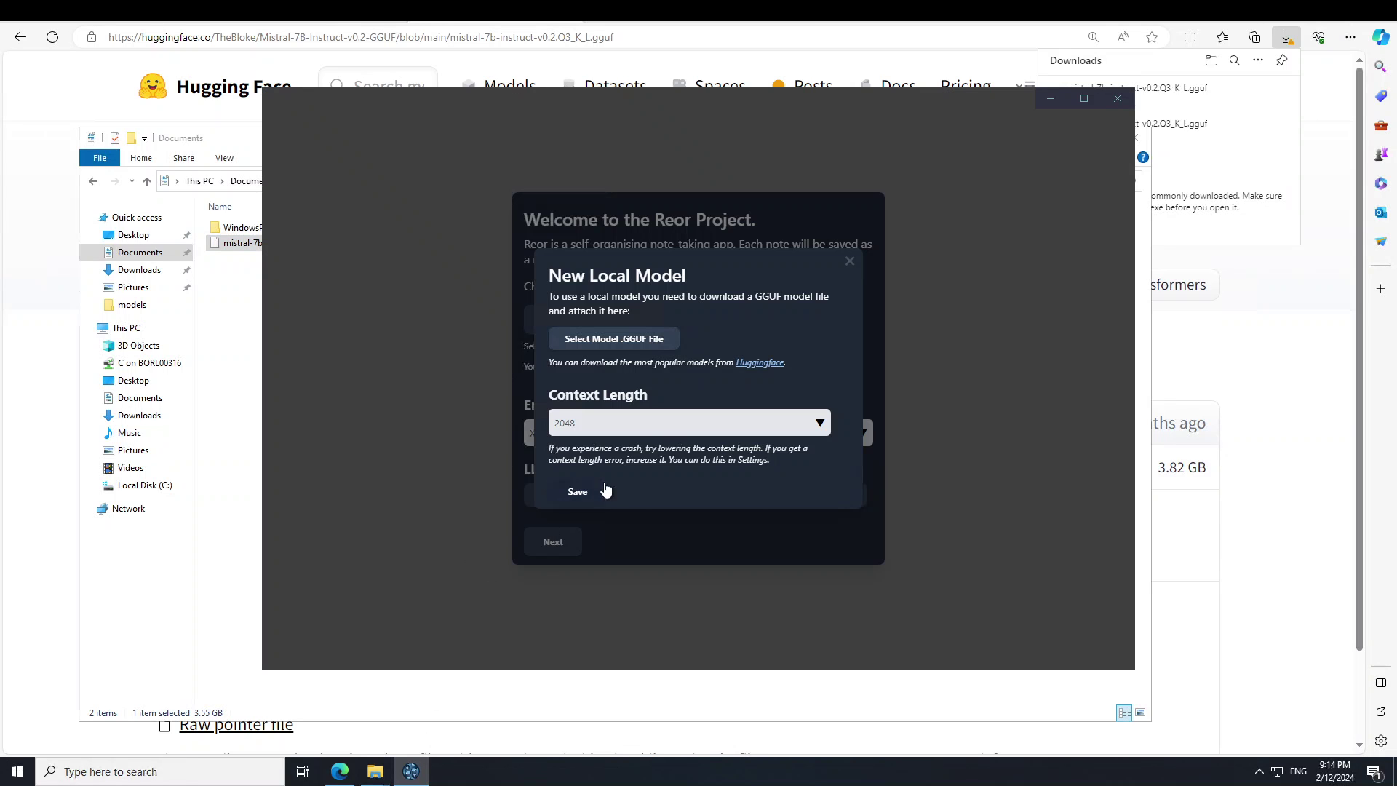
Step: Attach mistral-7b-instruct-v0.2.Q3_K_L.gguf from Documents as a local model with 2048 context length
click(650, 342)
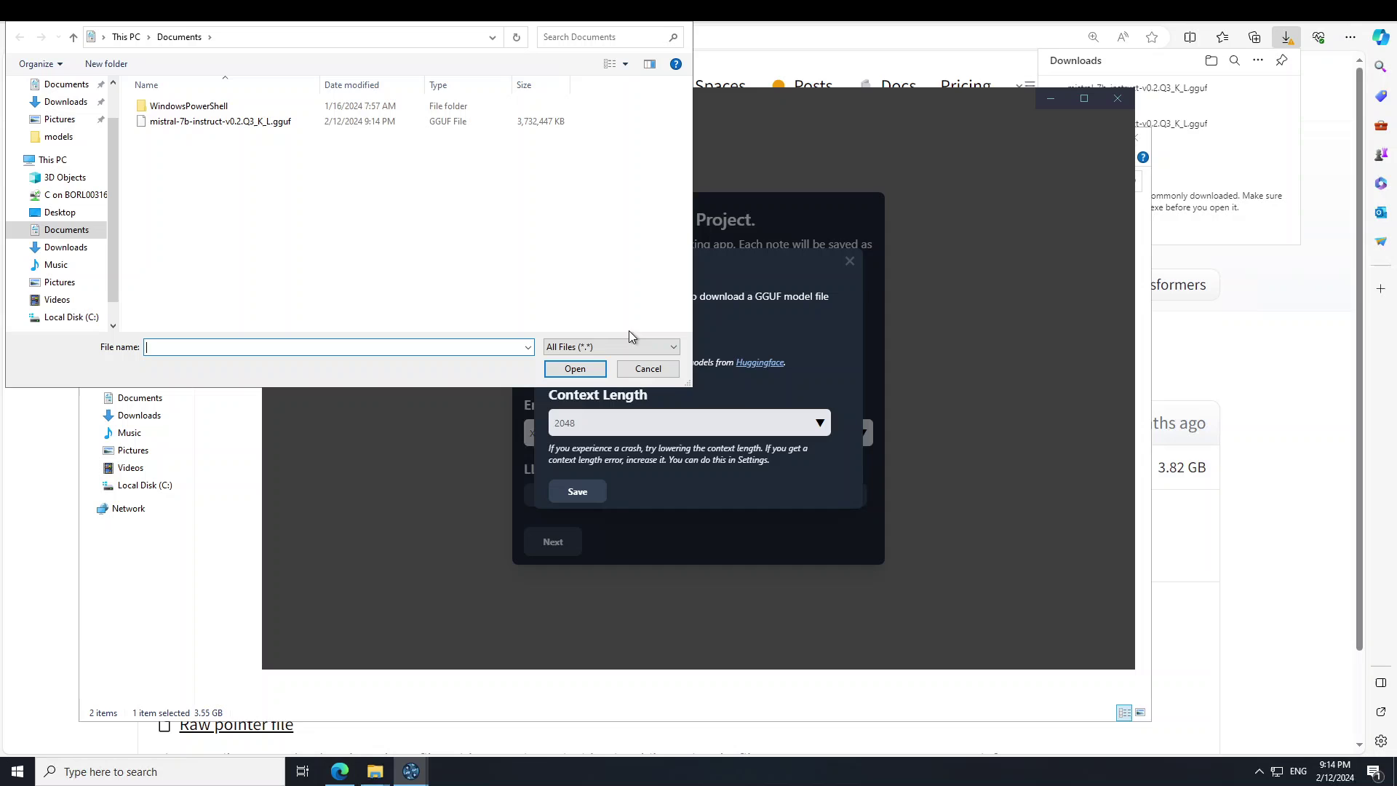
click(233, 124)
double_click(233, 123)
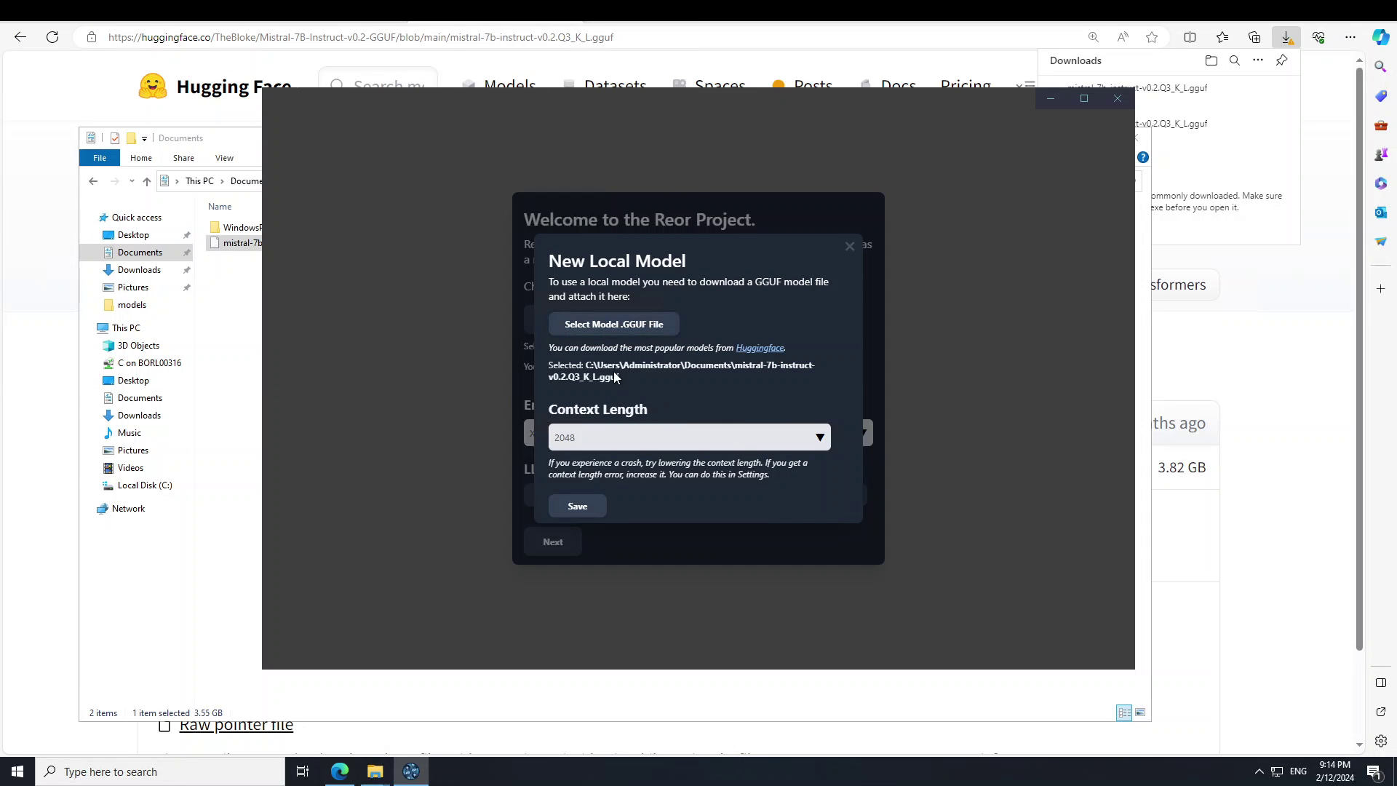
triple_click(587, 364)
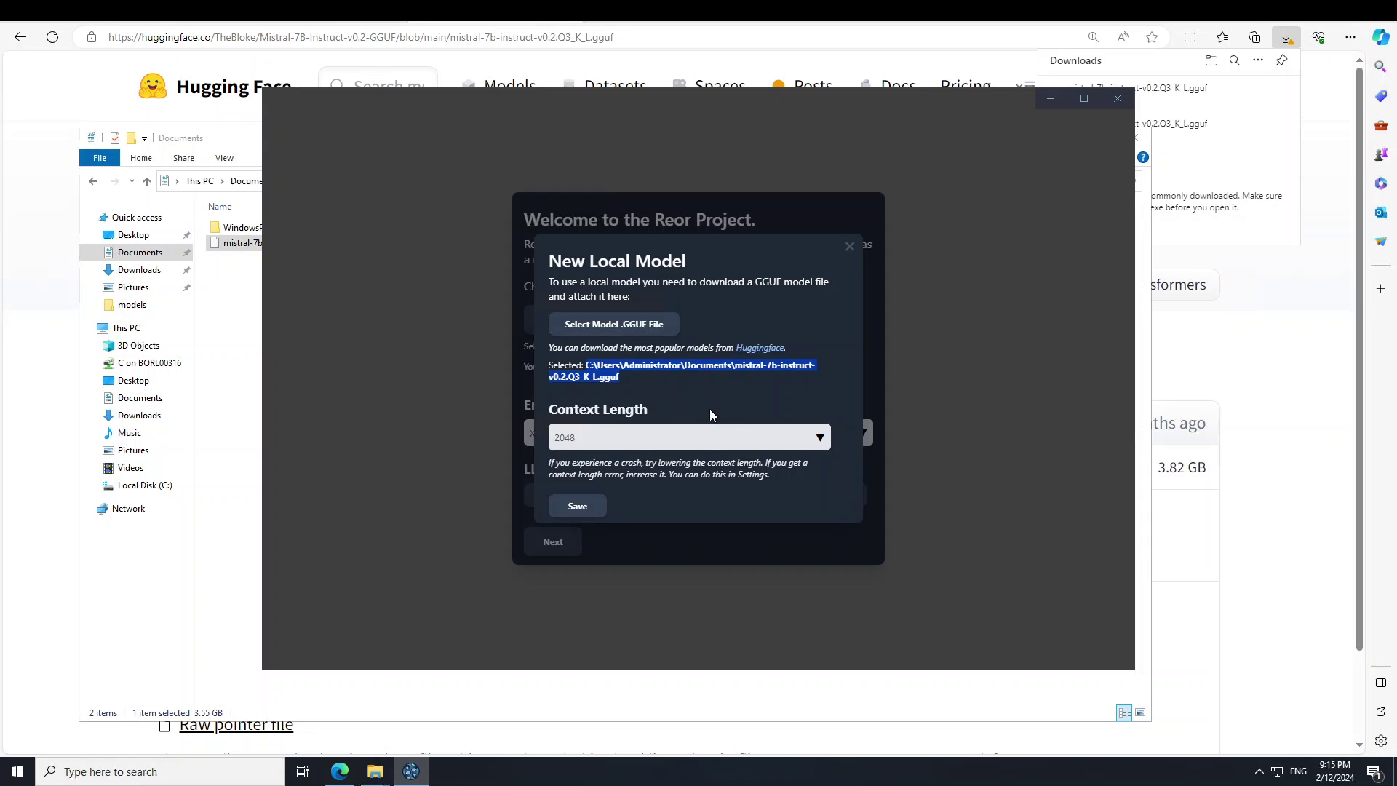
click(619, 440)
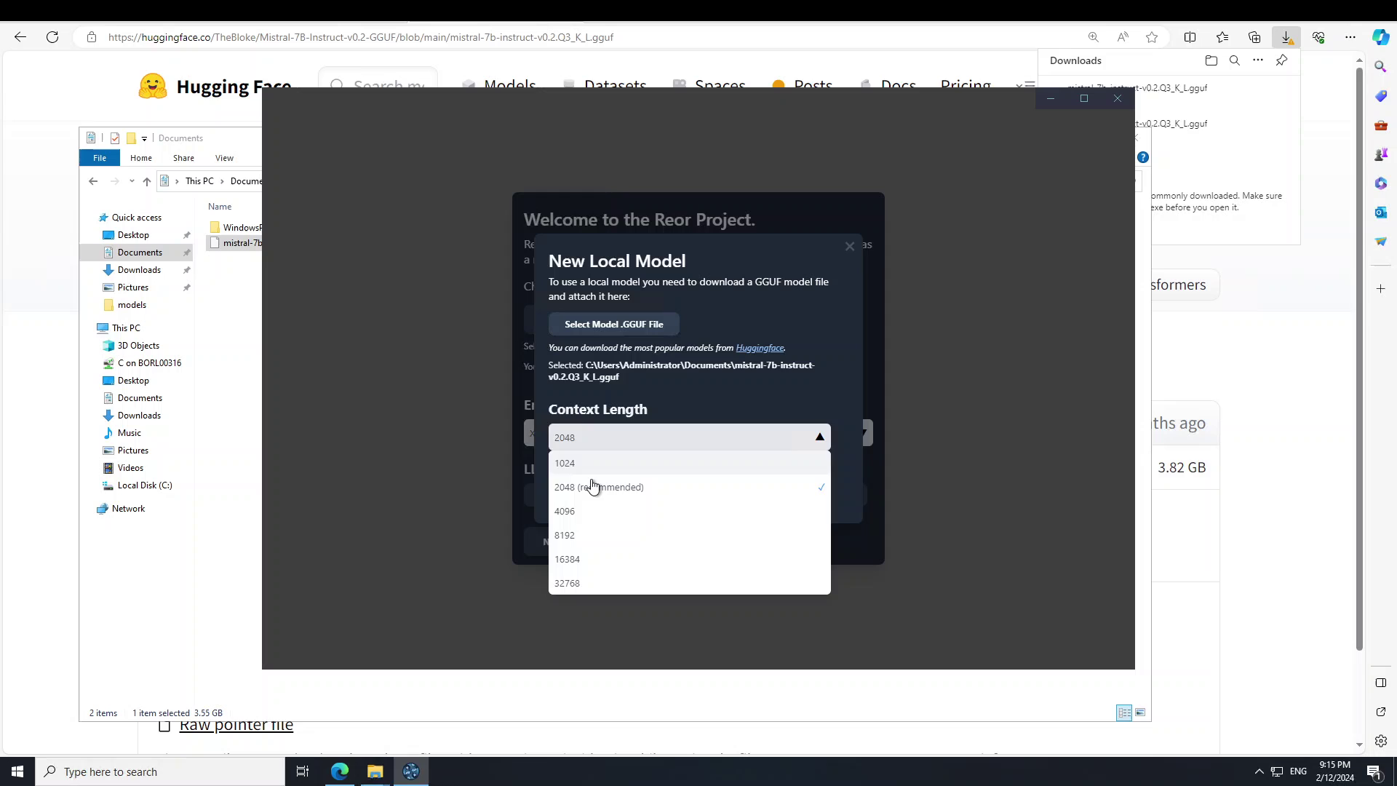
click(593, 486)
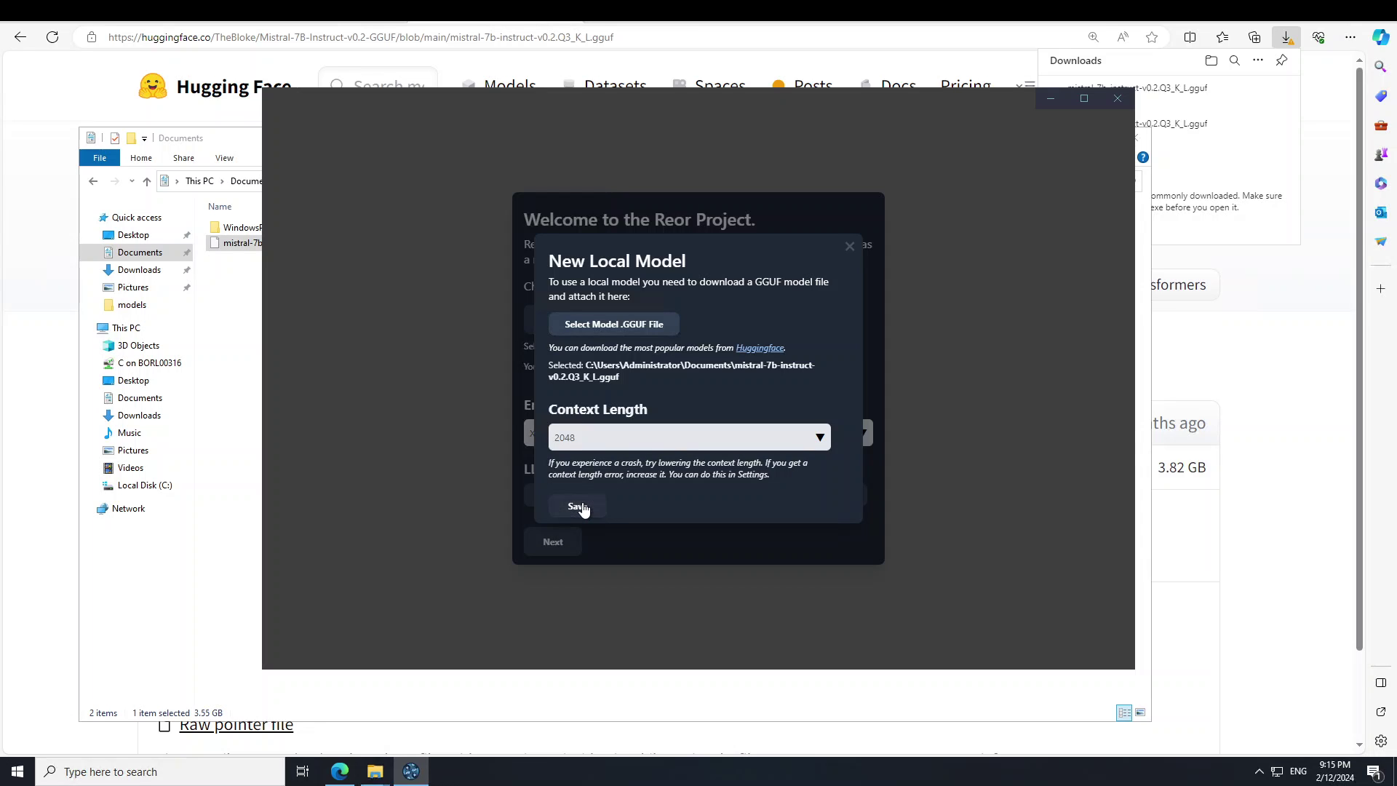
click(582, 506)
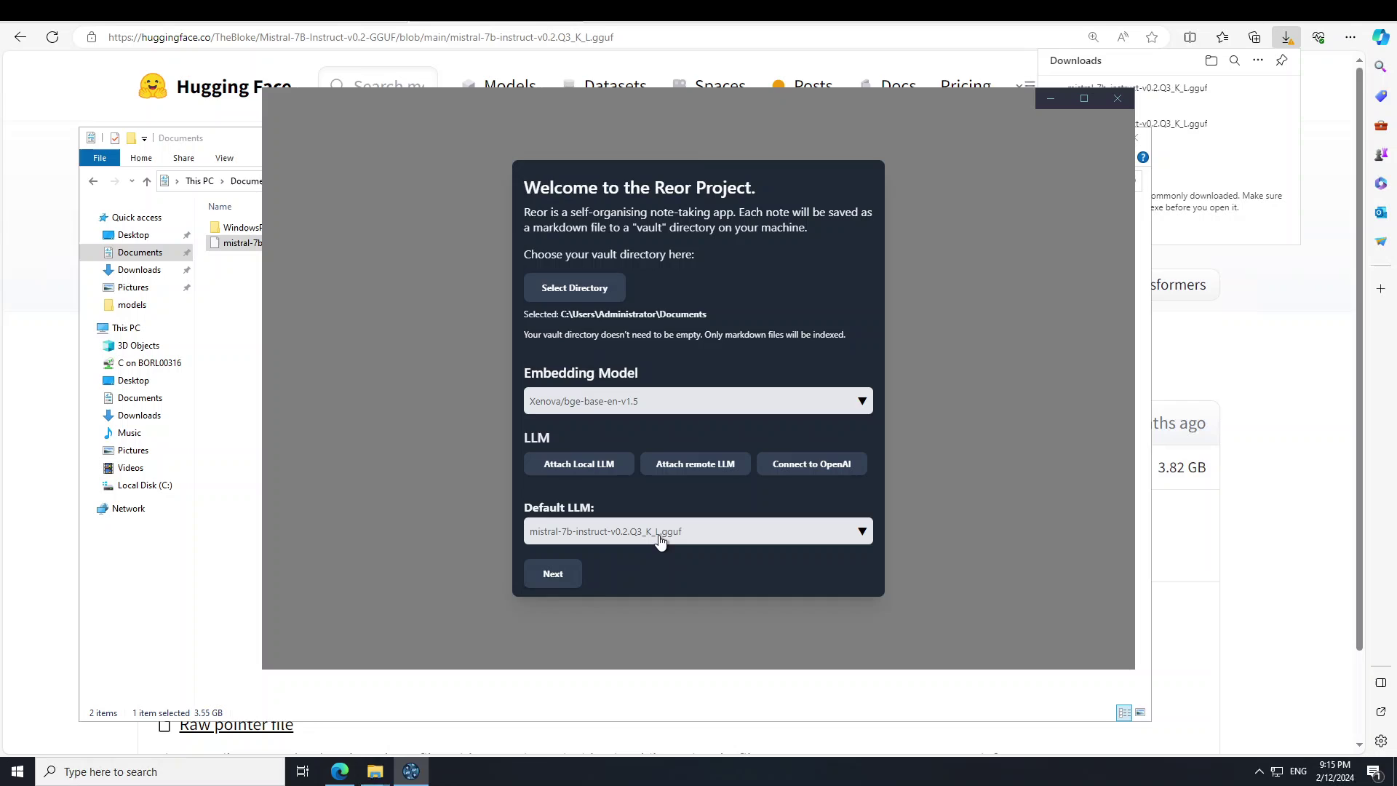
Step: Complete the welcome dialog and let the vector database initialise
click(551, 576)
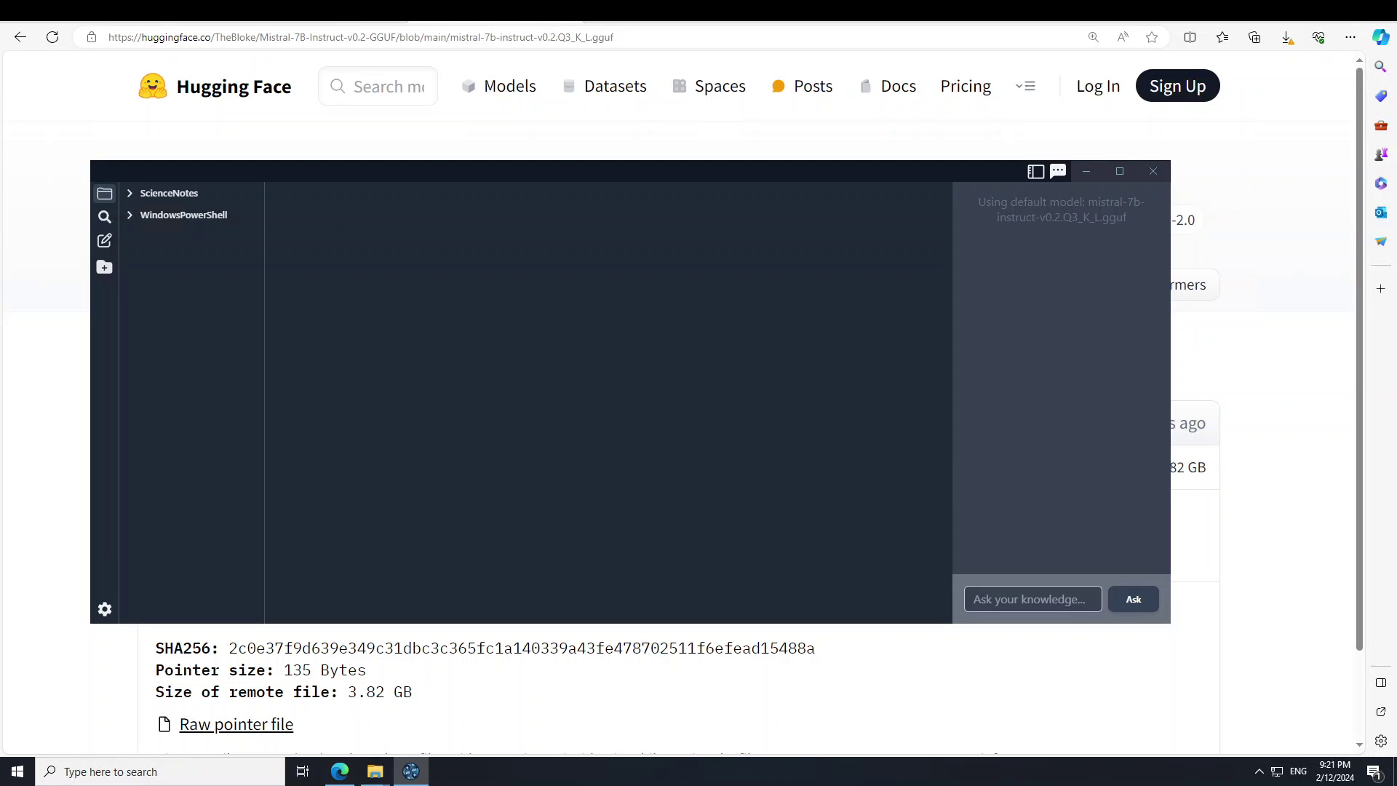
Step: Create a new vault folder named 'ScienceLecutre'
click(106, 268)
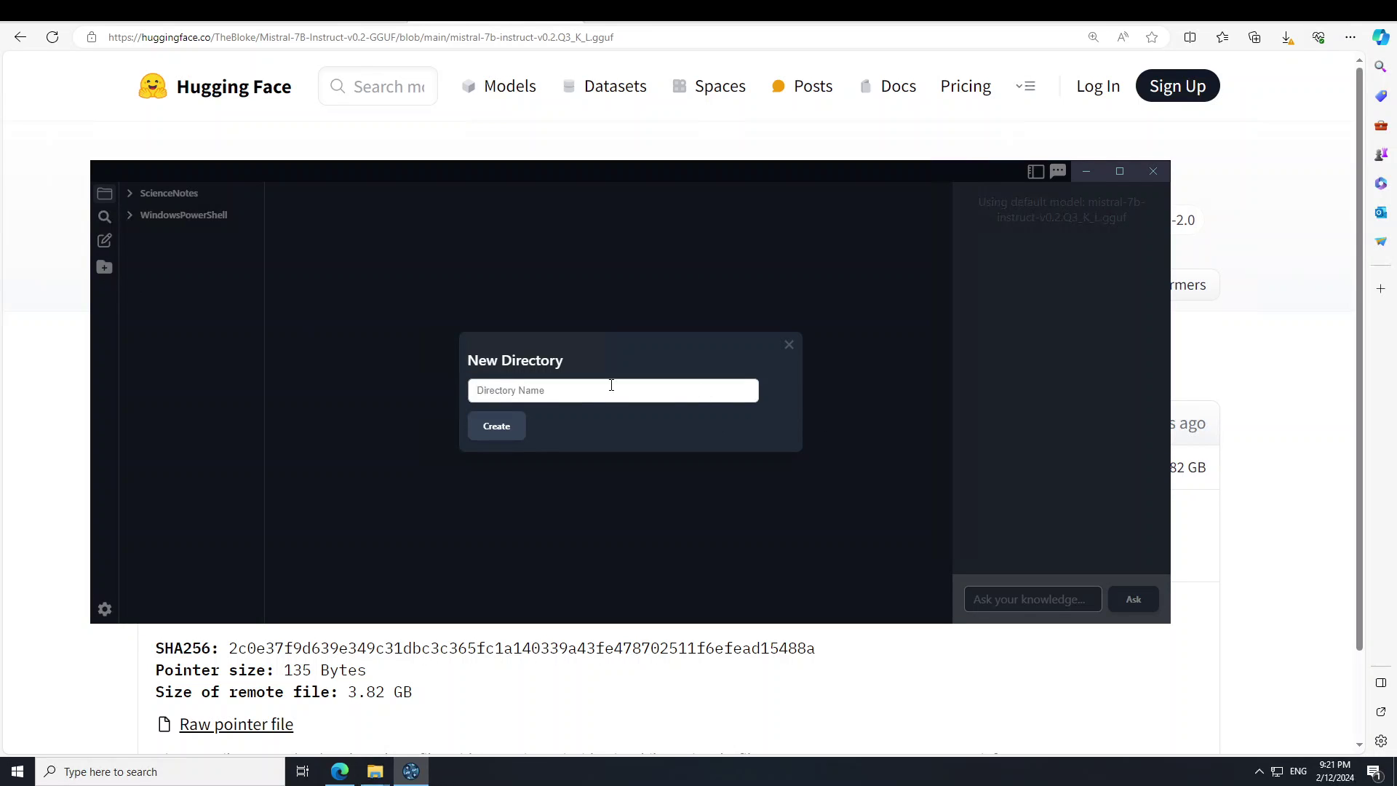
text(ScienceLecutre)
click(518, 433)
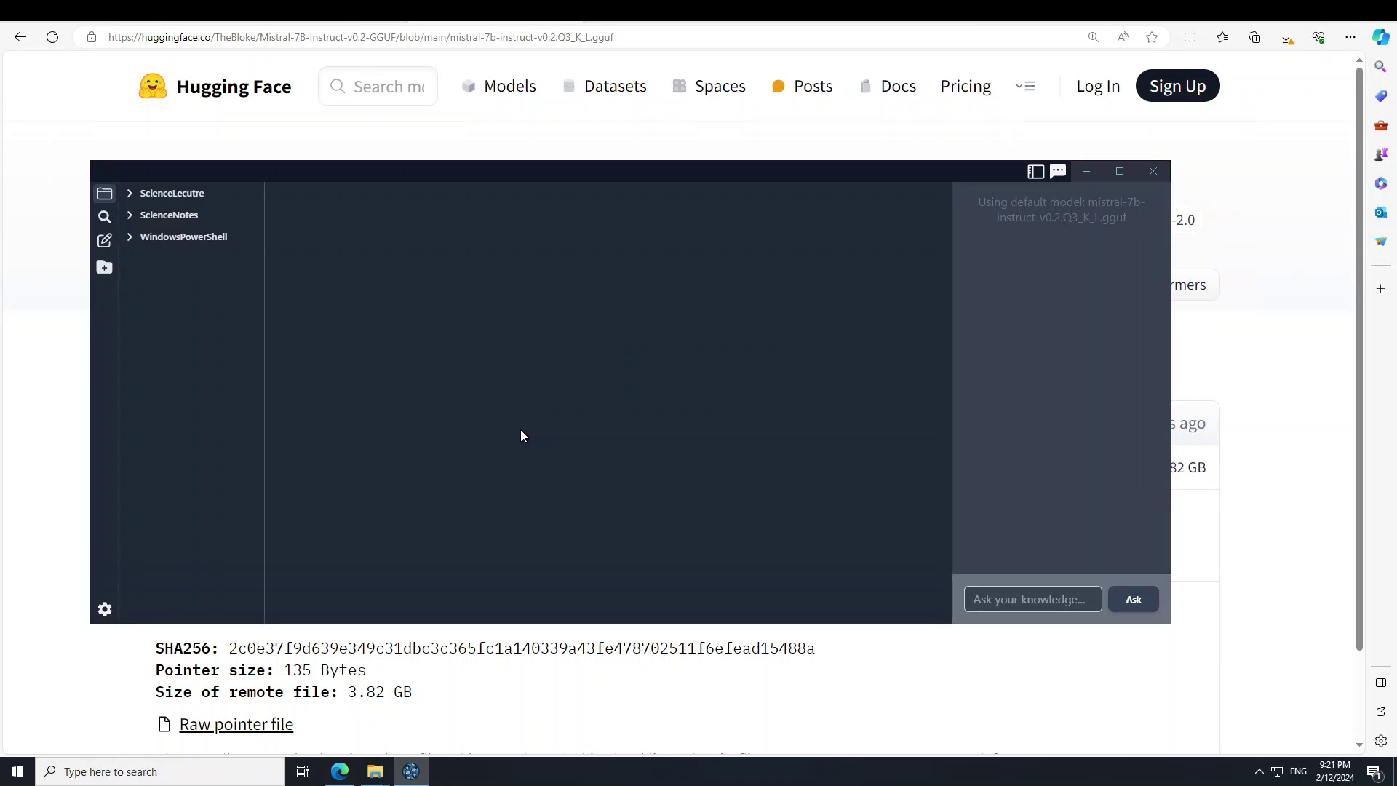
Step: Expand and collapse the ScienceLecutre and ScienceNotes folders in the sidebar
click(131, 195)
click(159, 198)
click(150, 218)
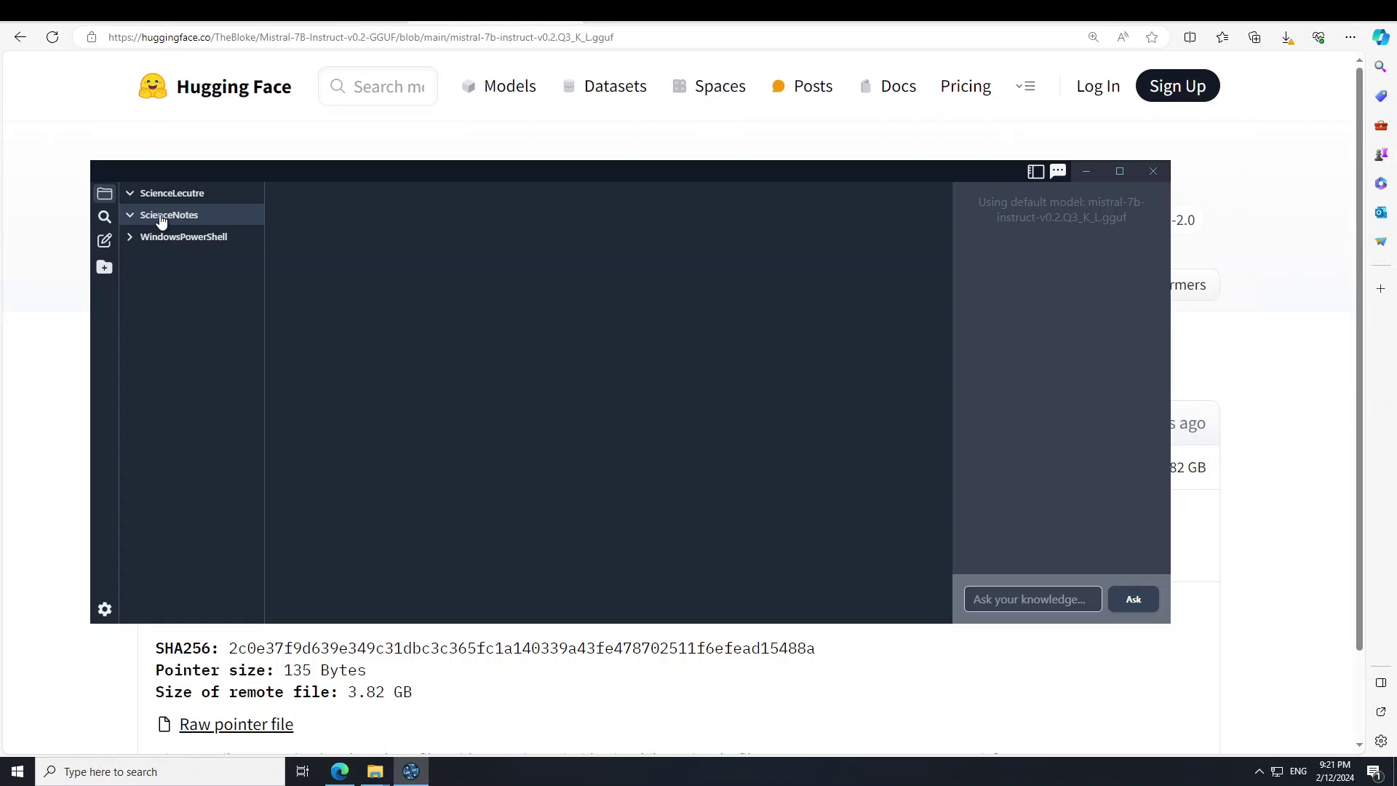
click(161, 218)
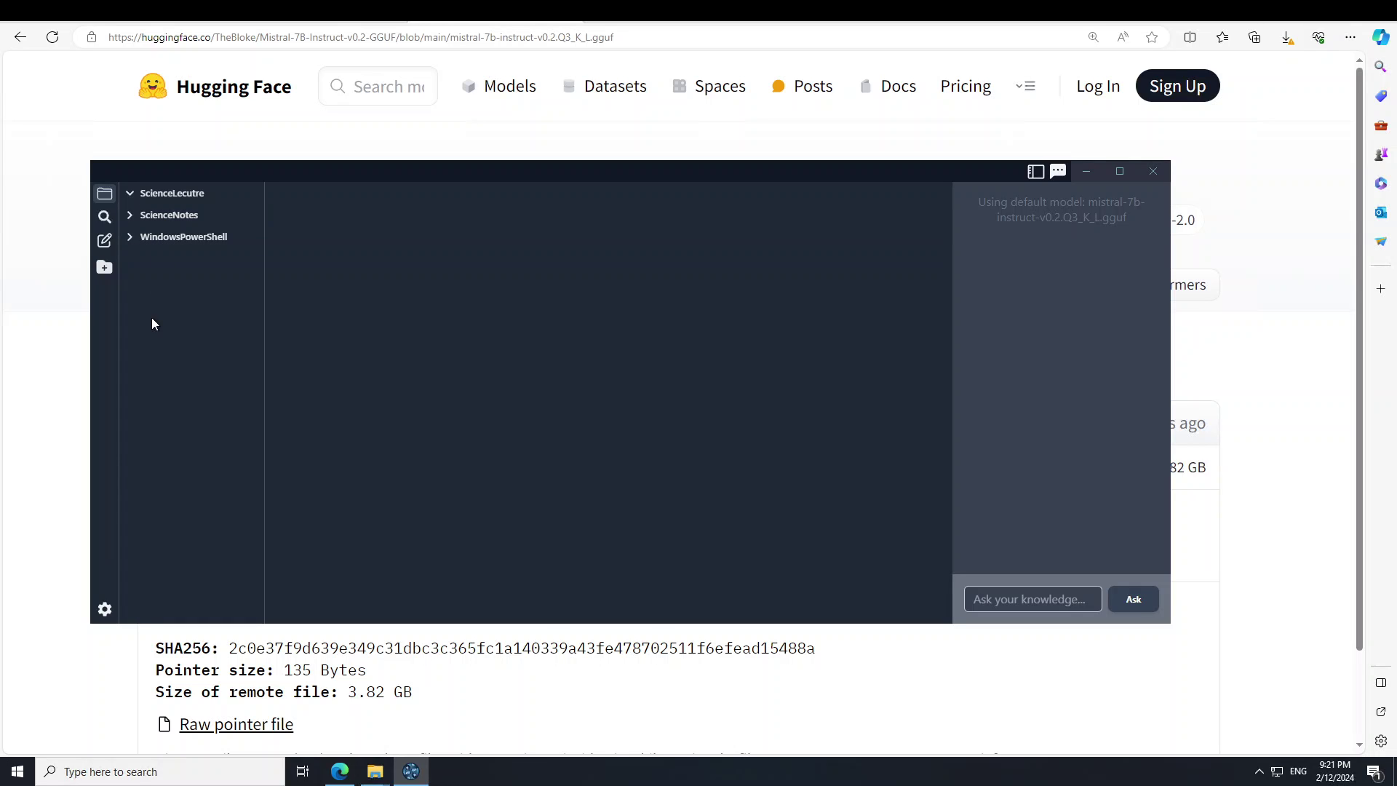
Step: Create a note named ScienceNotes and paste the quantum mechanics lecture paragraph into it
click(104, 241)
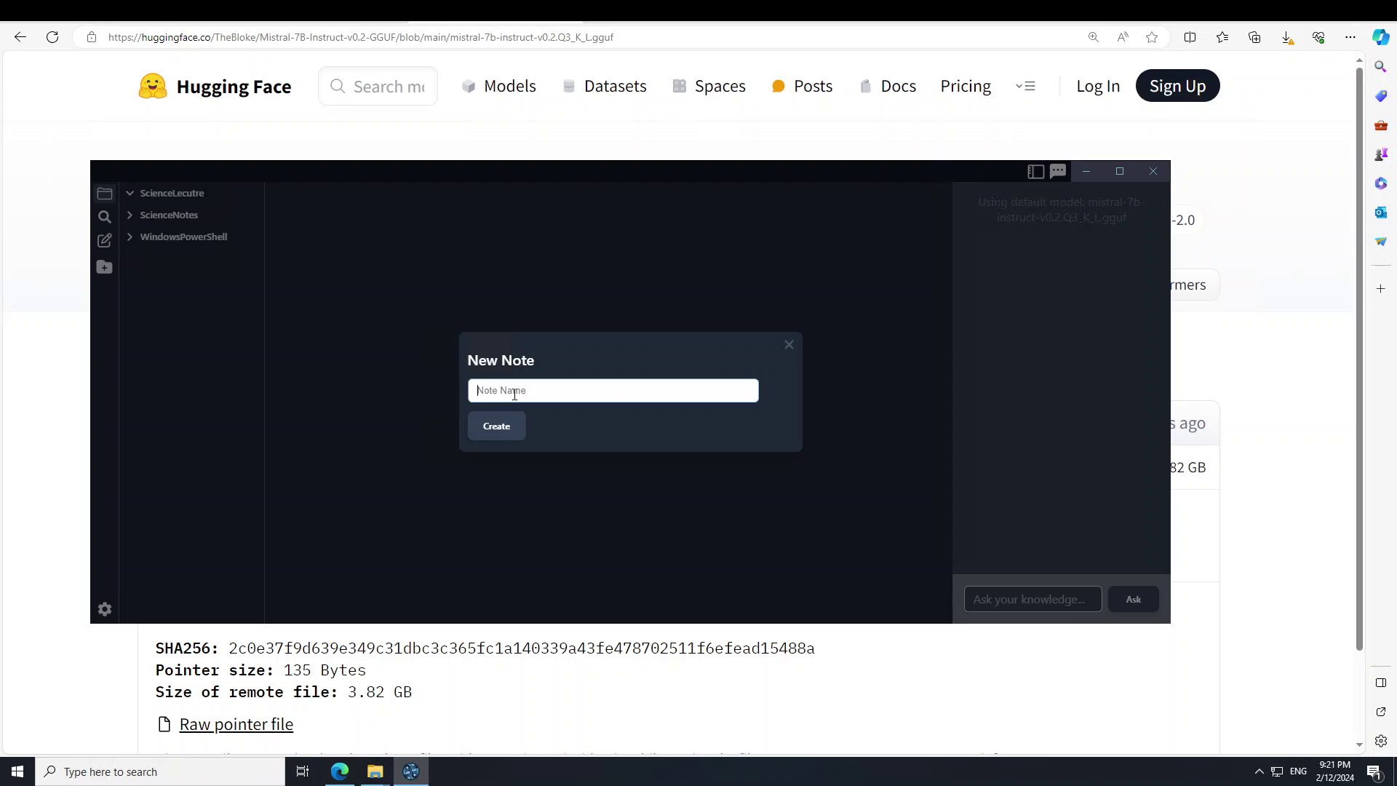
text(ScienceNotes)
click(497, 427)
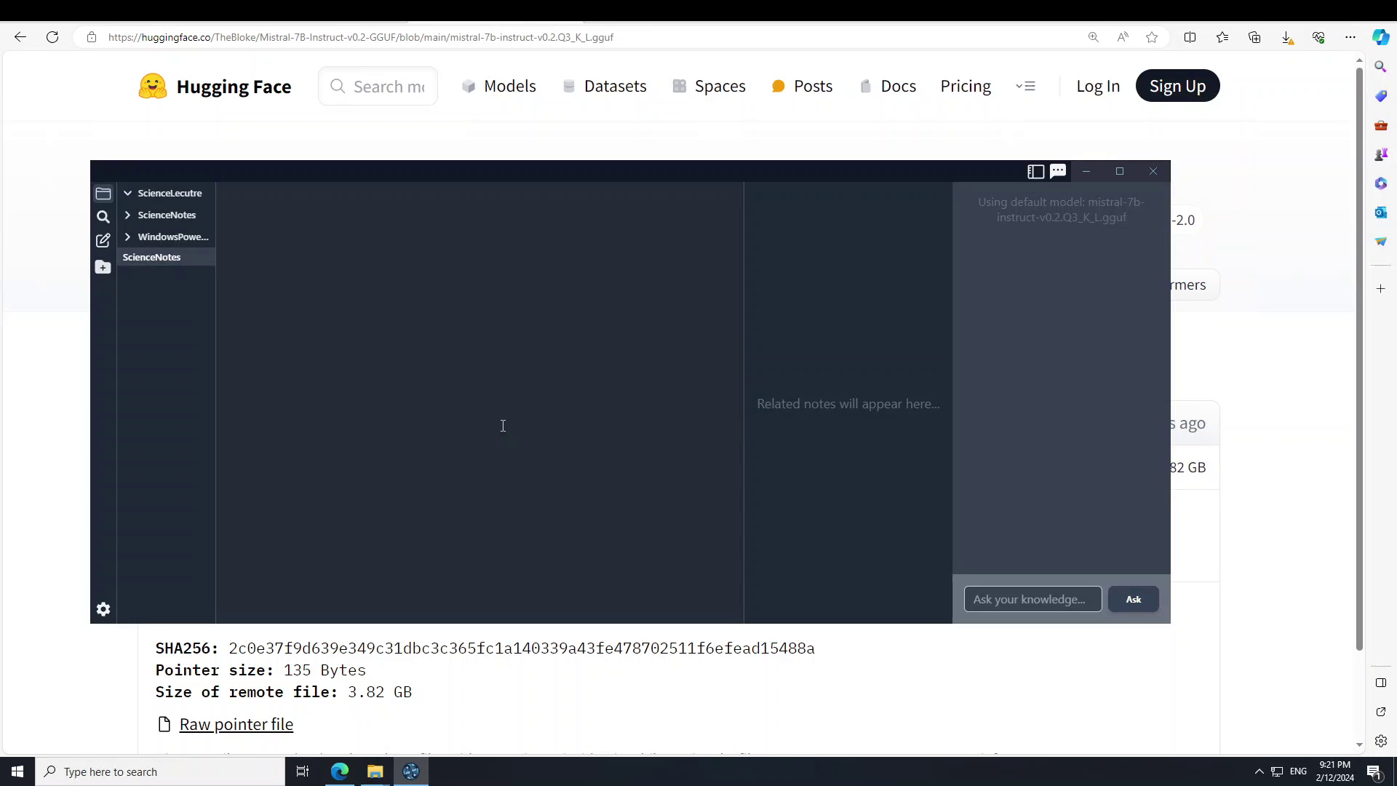
click(261, 256)
text(In today's lecture, we delved into the fascinating world of quantum mechanics, exploring the peculiar behavior of particles at the subatomic level. We discussed the principle of superposition, which allows particles to exist in multiple states simultaneously, and the famous double-slit experiment that provides a striking demonstration of this phenomenon. The lecture also covered the uncertainty principle, introduced by Heisenberg, which posits that it is impossible to simultaneously know both the position and velocity of a particle with absolute certainty. These concepts challenge our classical understanding of the physical world, opening the door to new technologies, including quantum computing and quantum encryption, that could revolutionize the way we process information.)
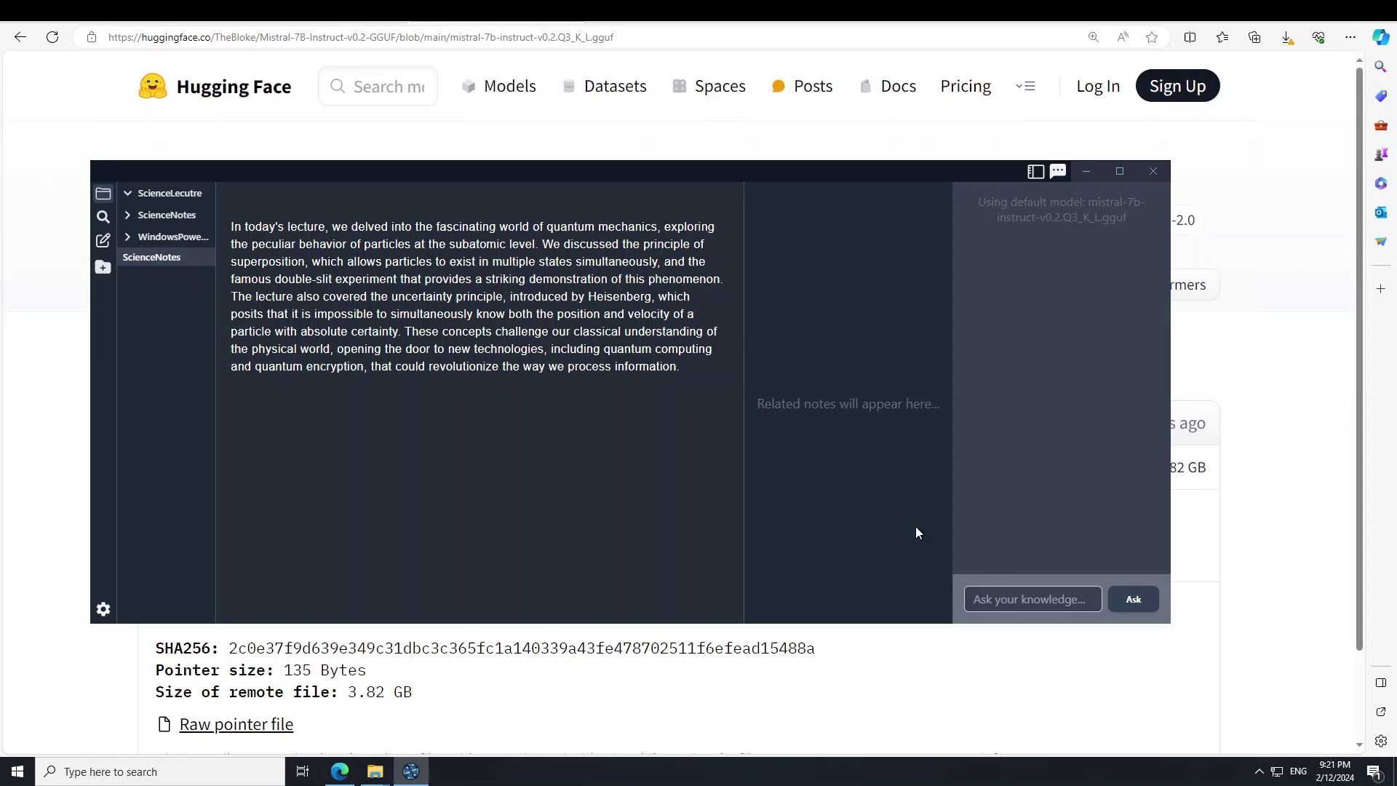
Step: Ask the notes chat 'What are these notes about' and send the question
click(999, 597)
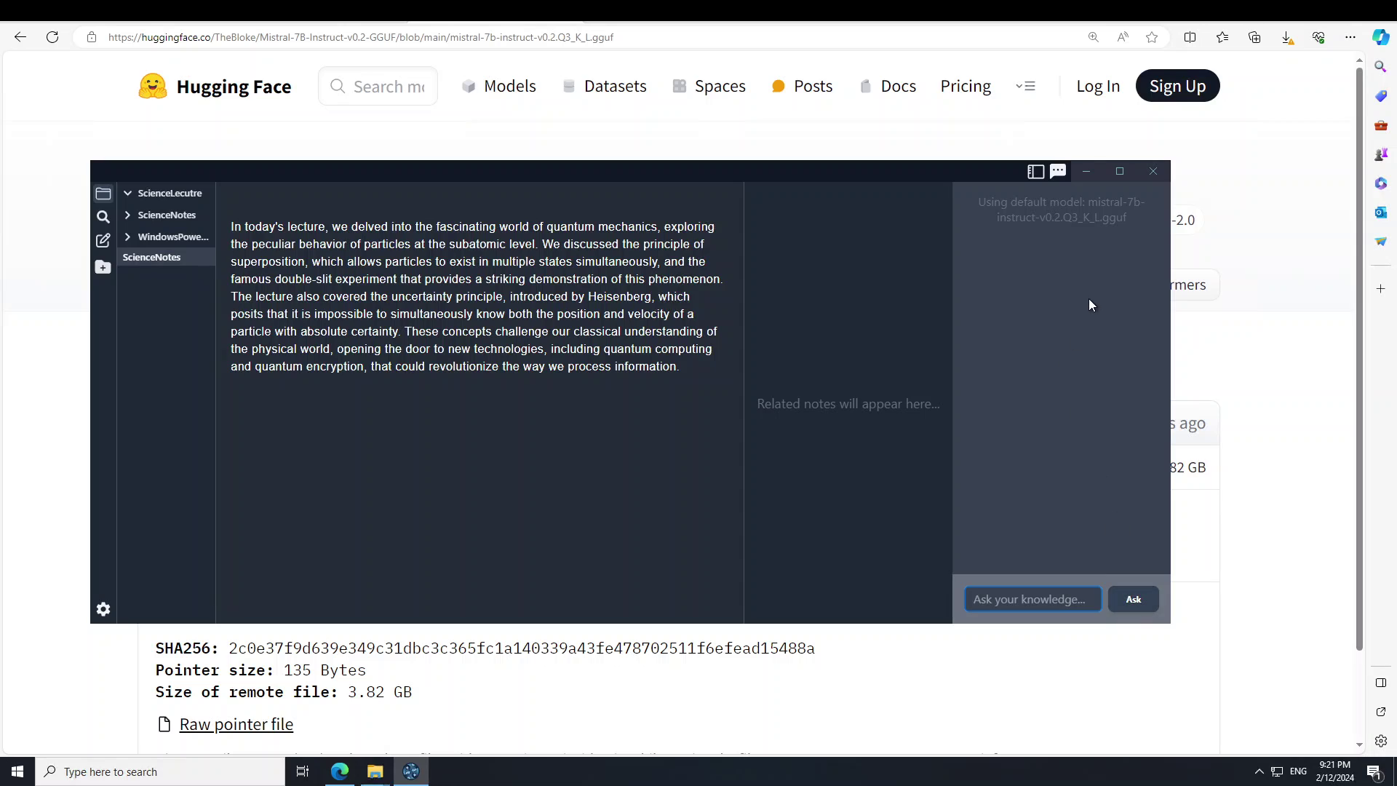
text(What )
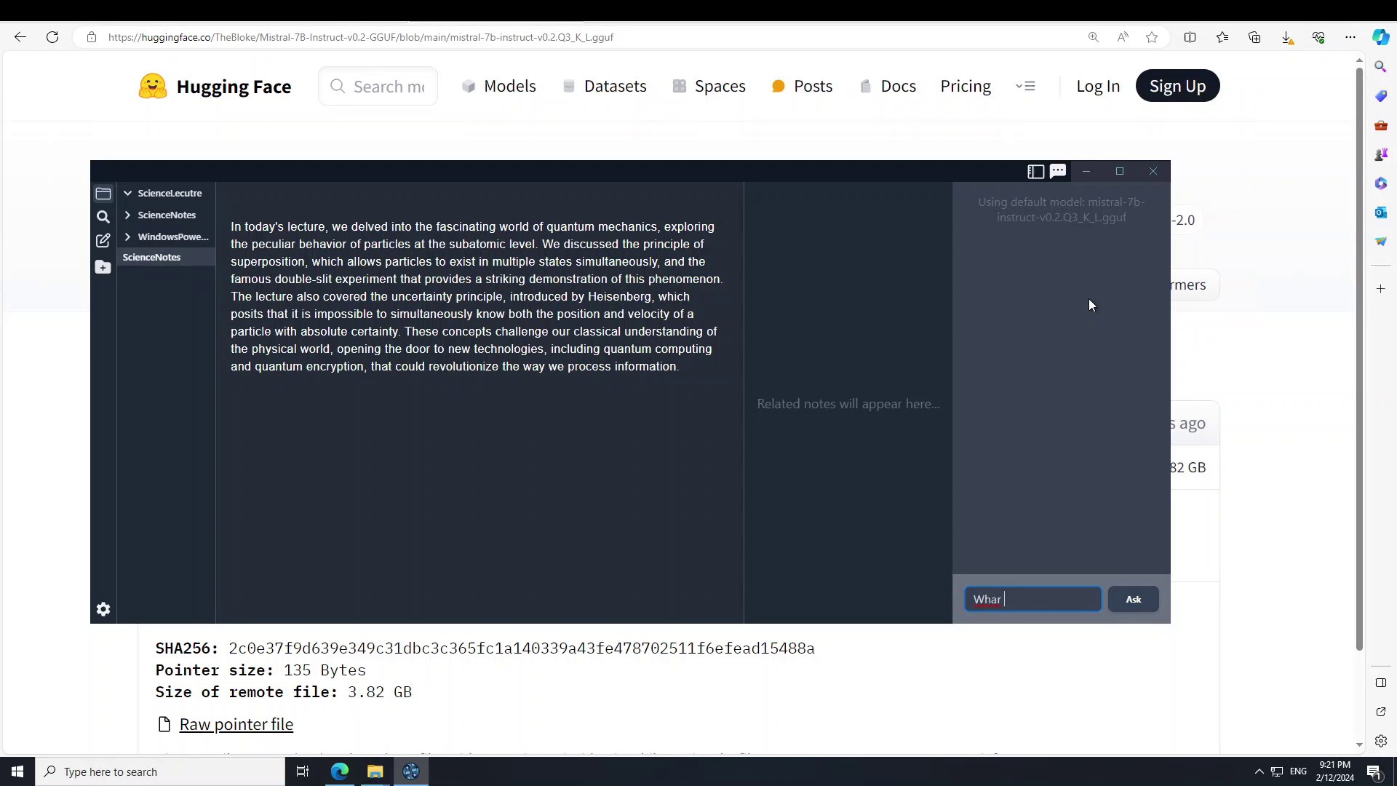
text(are these notes about)
key(Return)
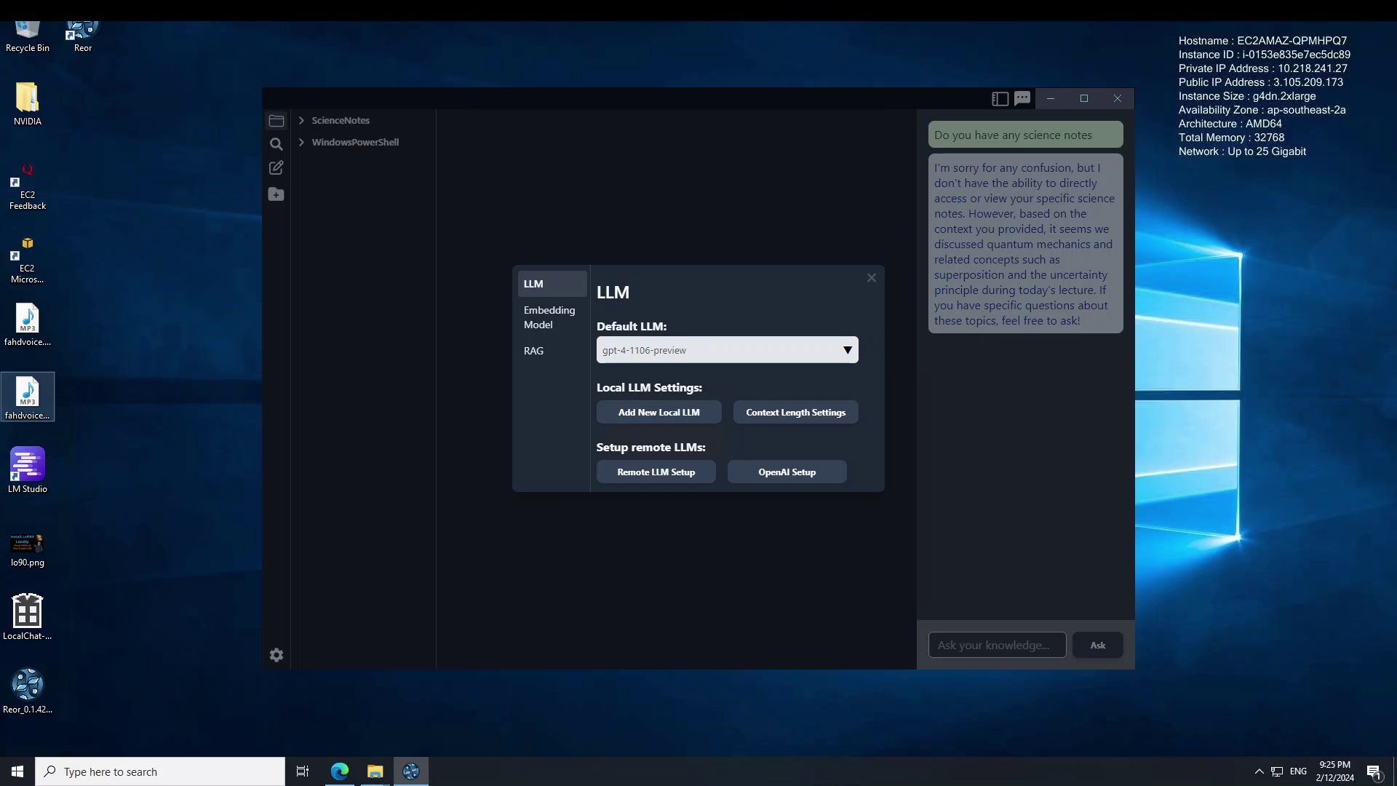
Step: Keep bge-base-en-v1.5 as the embedding model, review RAG at 10 notes, and close Settings
click(550, 317)
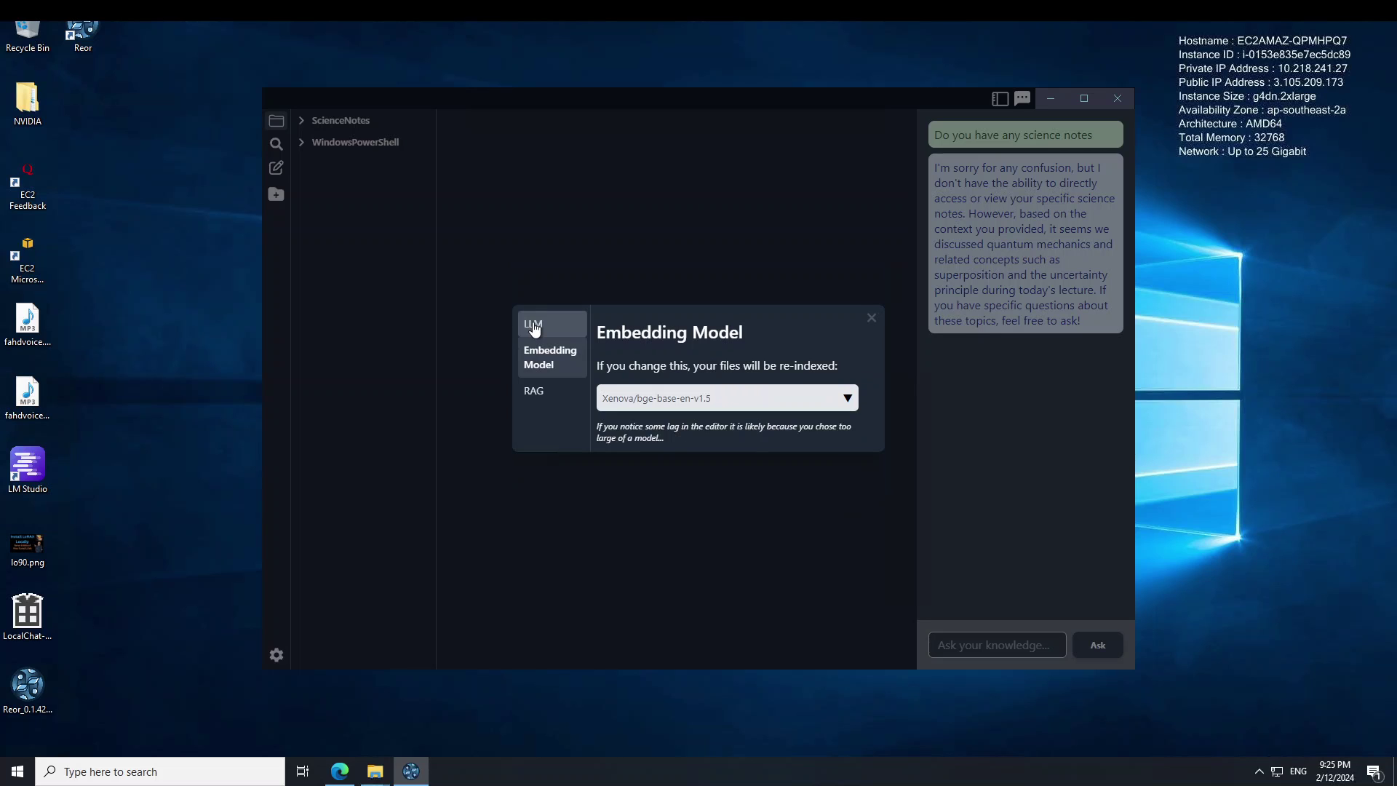
click(689, 400)
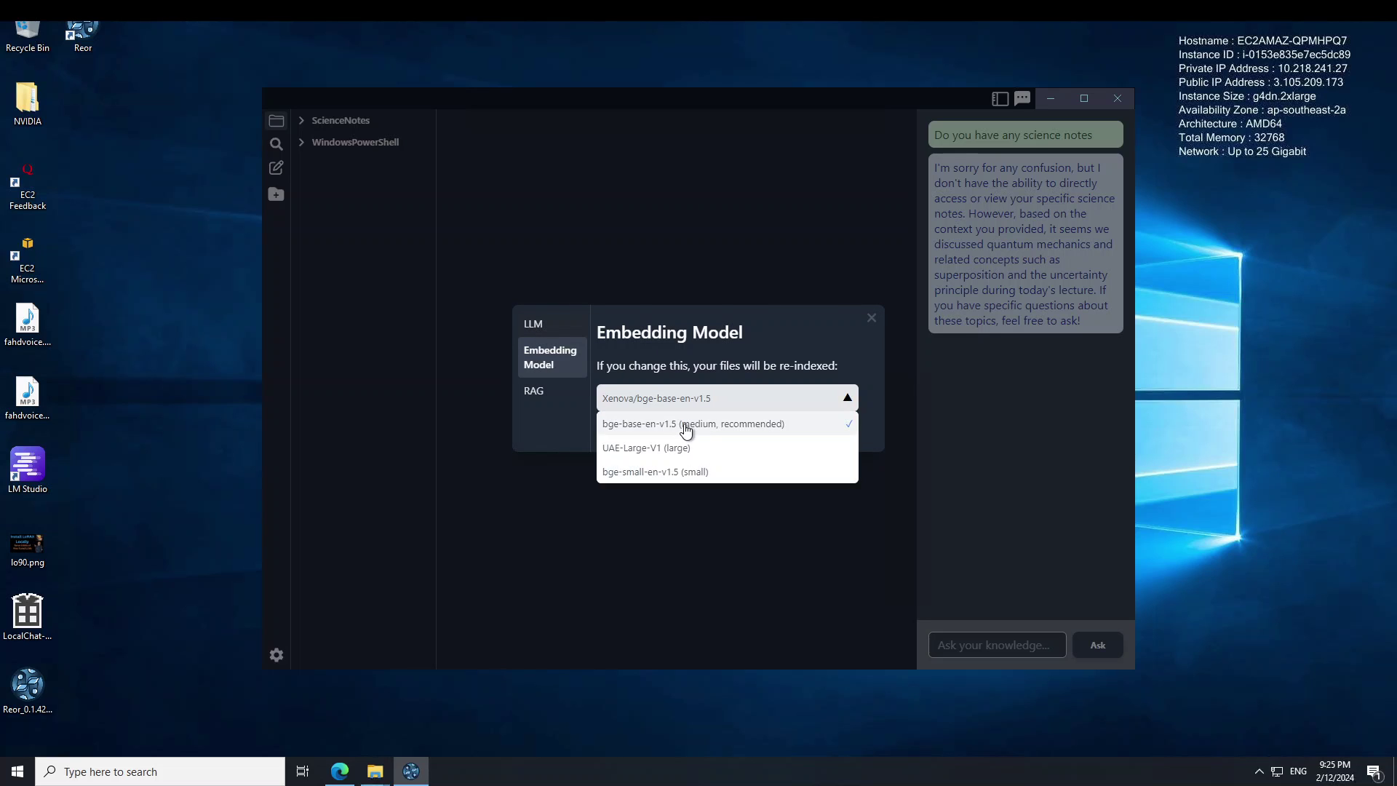
click(686, 431)
click(542, 395)
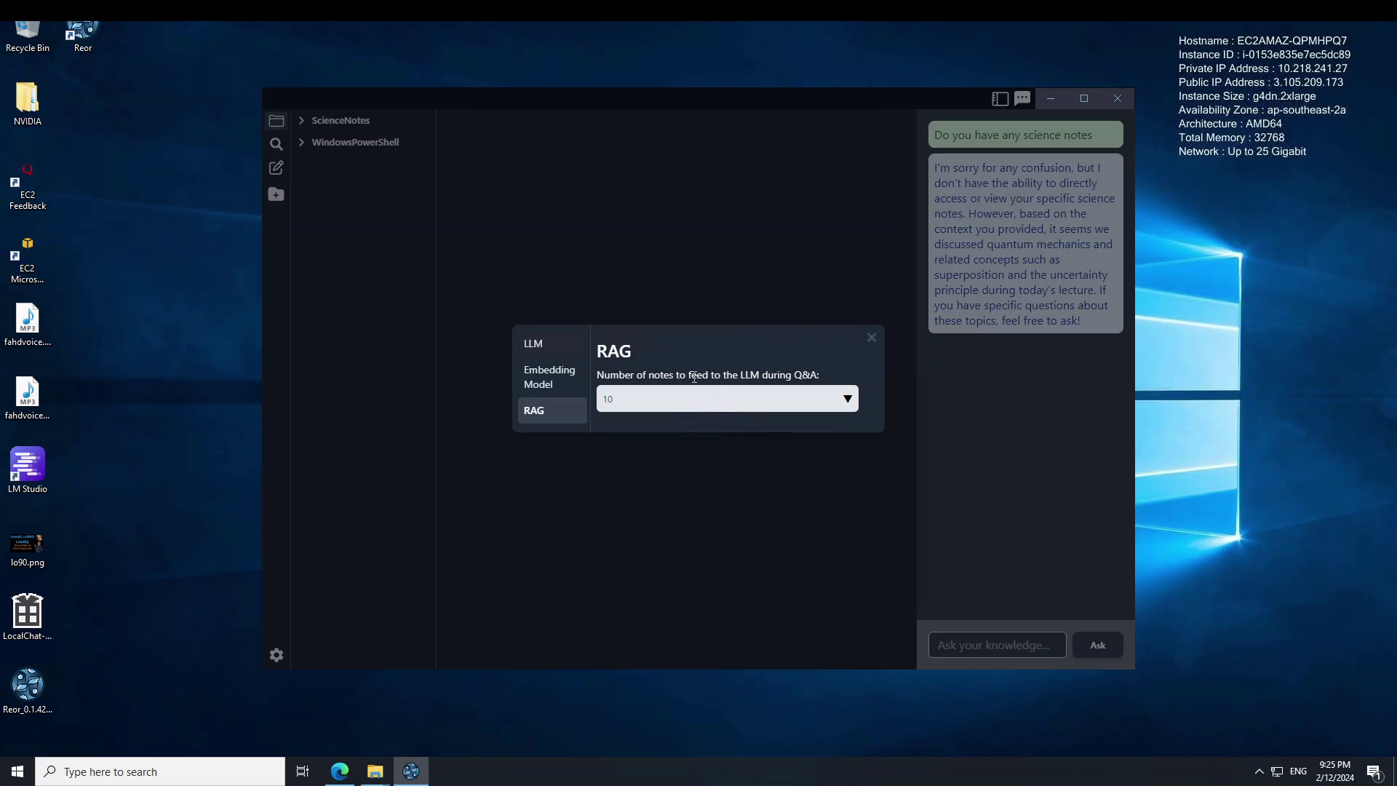
click(872, 340)
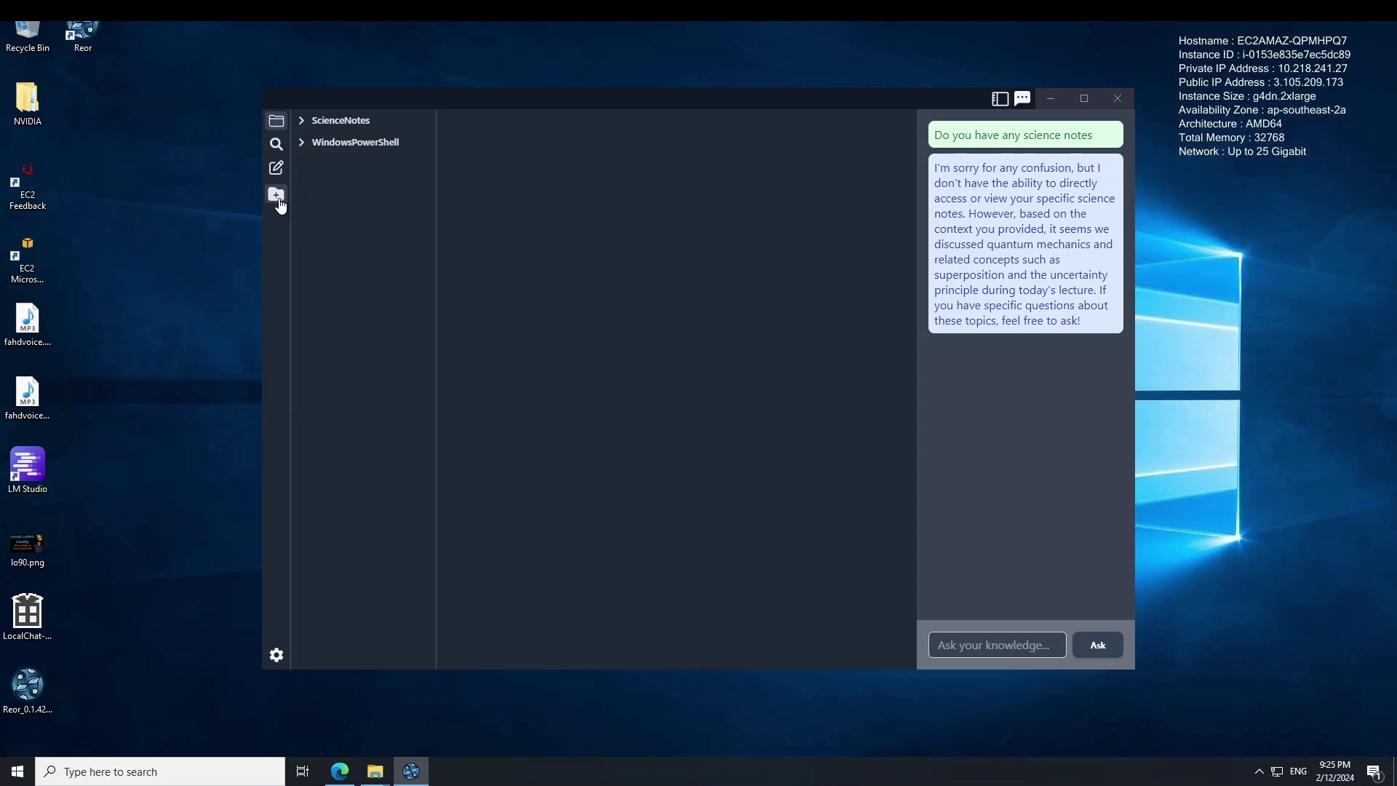
Step: Cancel the new folder, then create a ScienceNotes note holding the pasted quantum lecture paragraph
click(277, 197)
click(857, 331)
click(278, 167)
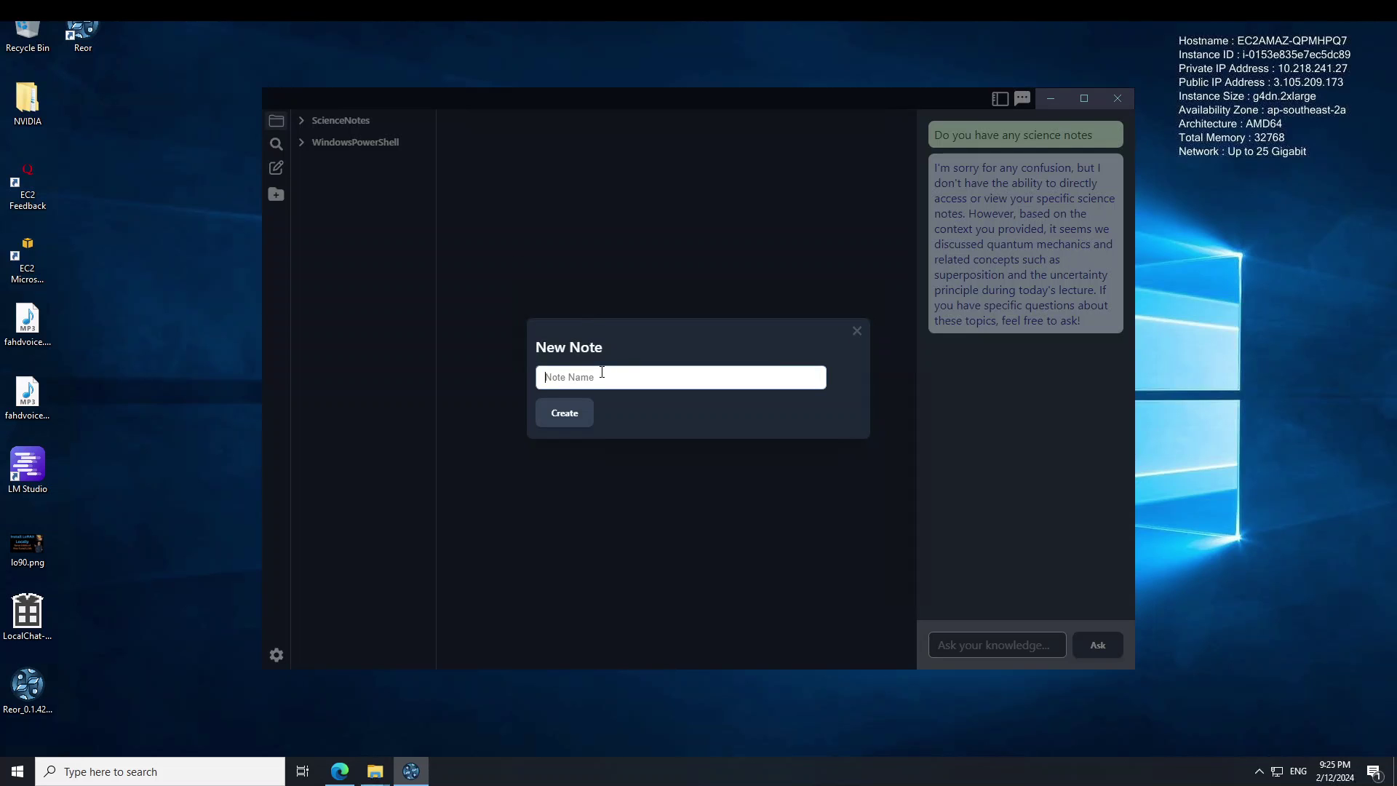
text(ScienceNotes)
click(579, 415)
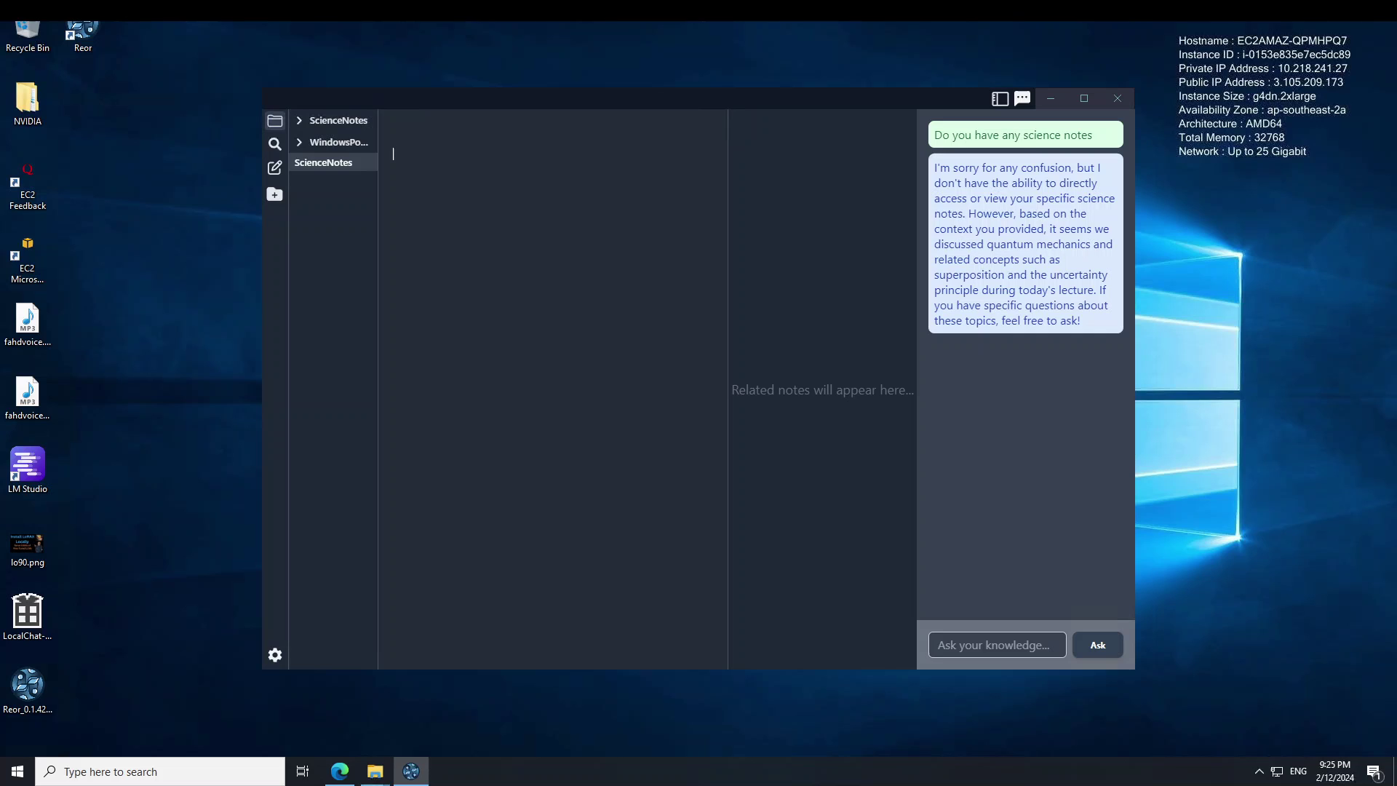
text(In today's lecture, we delved into the fascinating world of quantum mechanics, exploring the peculiar behavior of particles at the subatomic level. We discussed the principle of superposition, which allows particles to exist in multiple states simultaneously, and the famous double-slit experiment that provides a striking demonstration of this phenomenon. The lecture also covered the uncertainty principle, introduced by Heisenberg, which posits that it is impossible to simultaneously know both the position and velocity of a particle with absolute certainty. These concepts challenge our classical understanding of the physical world, opening the door to new technologies, including quantum computing and quantum encryption, that could revolutionize the way we process information.)
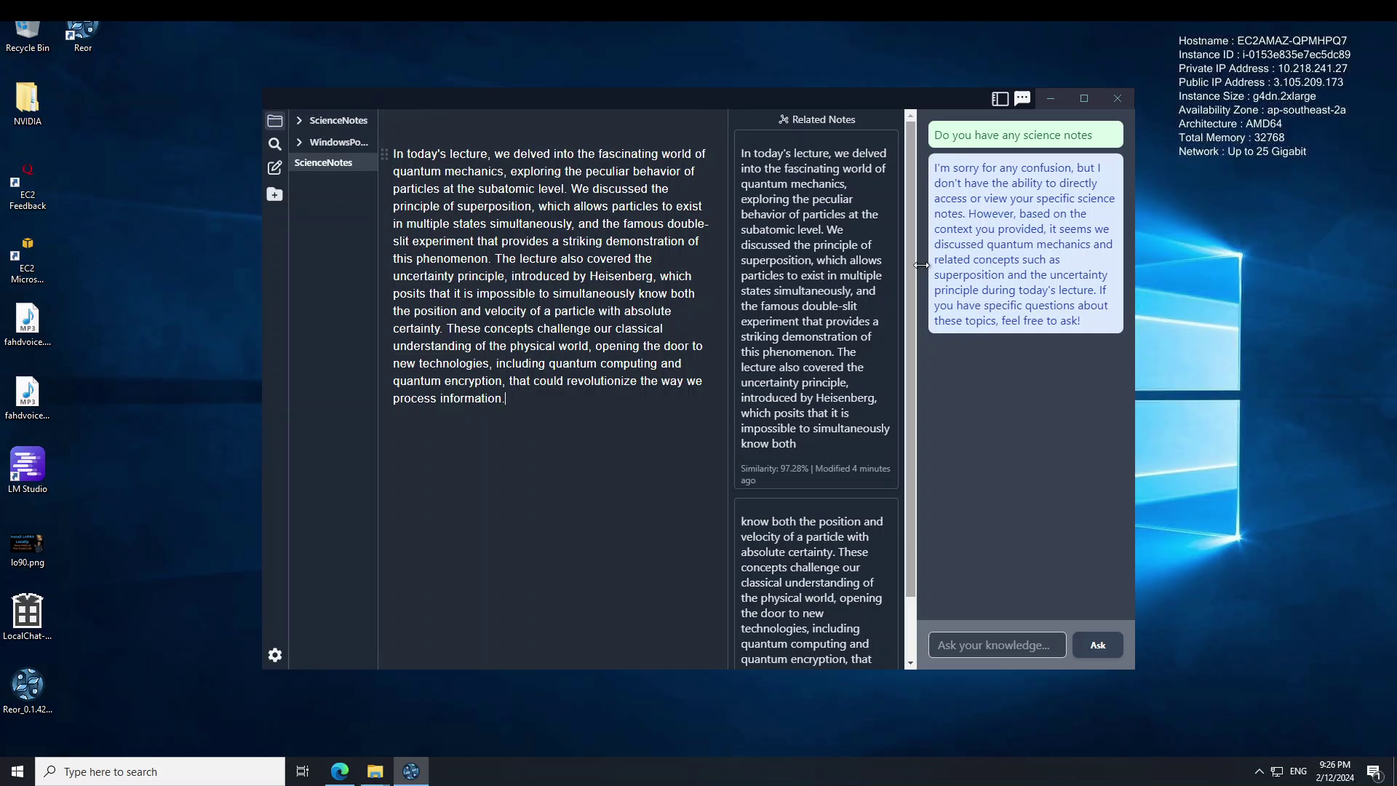
scroll(910, 260, down, 1)
Step: Ask the chat to 'give me some research papers on the basis of these science notes'
click(995, 643)
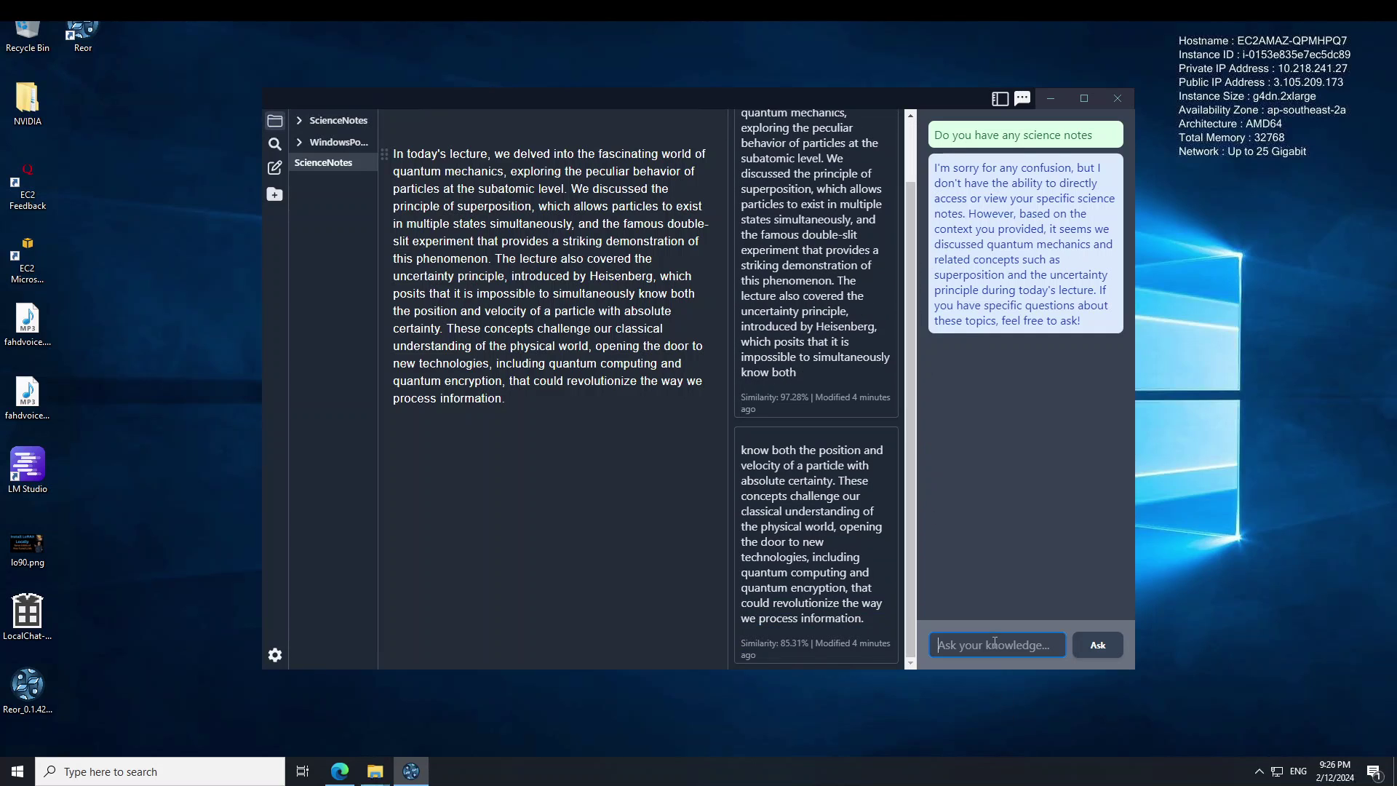
text(give me some research paper)
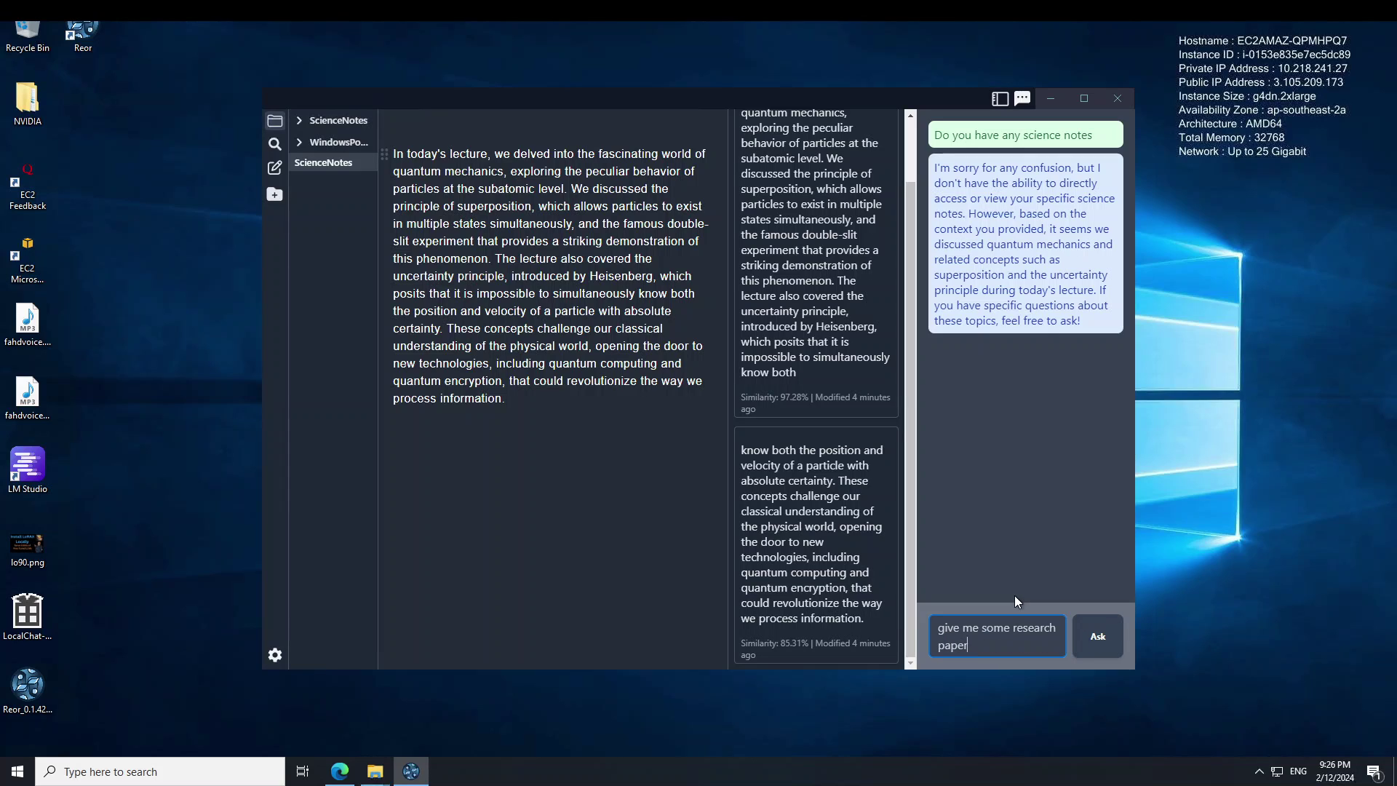
text(s on the basis of these science note)
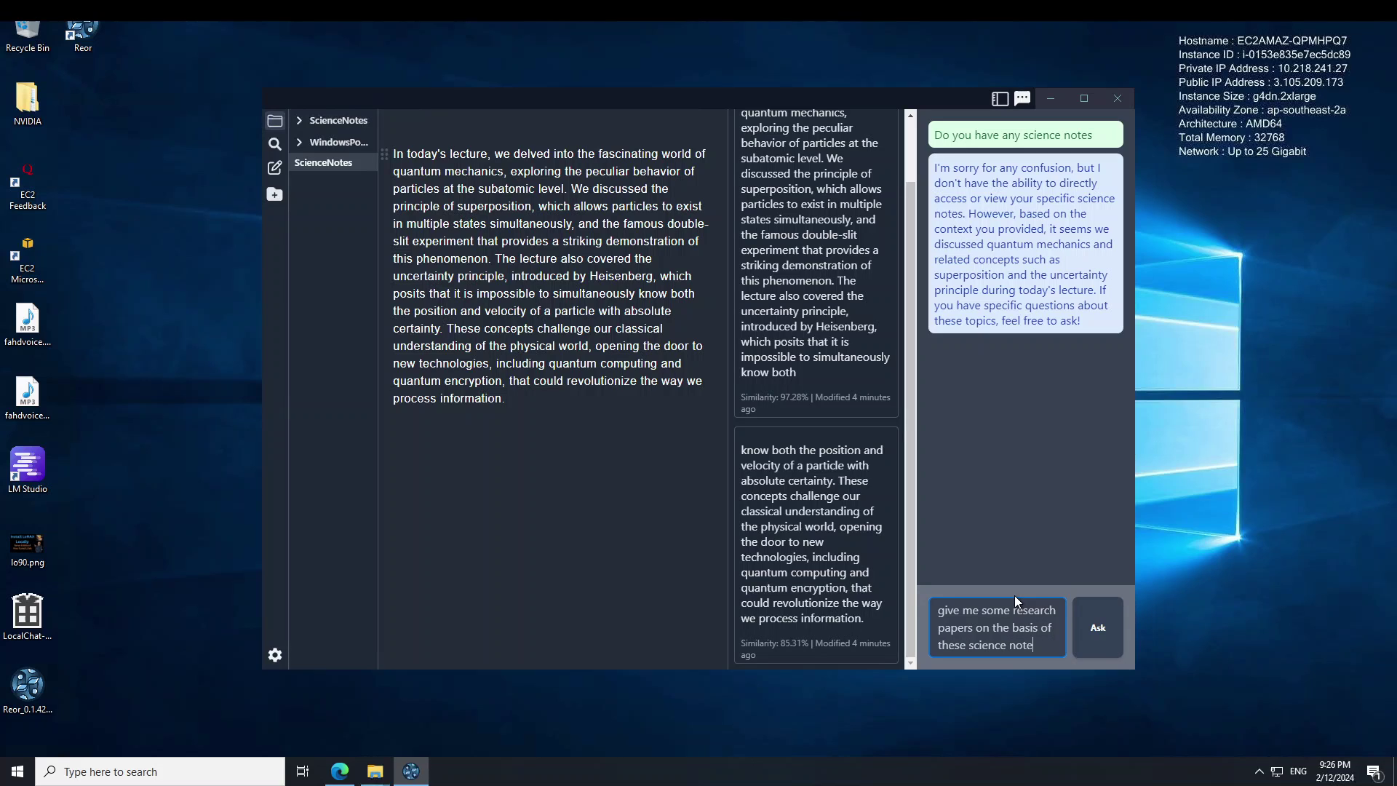
text(s about)
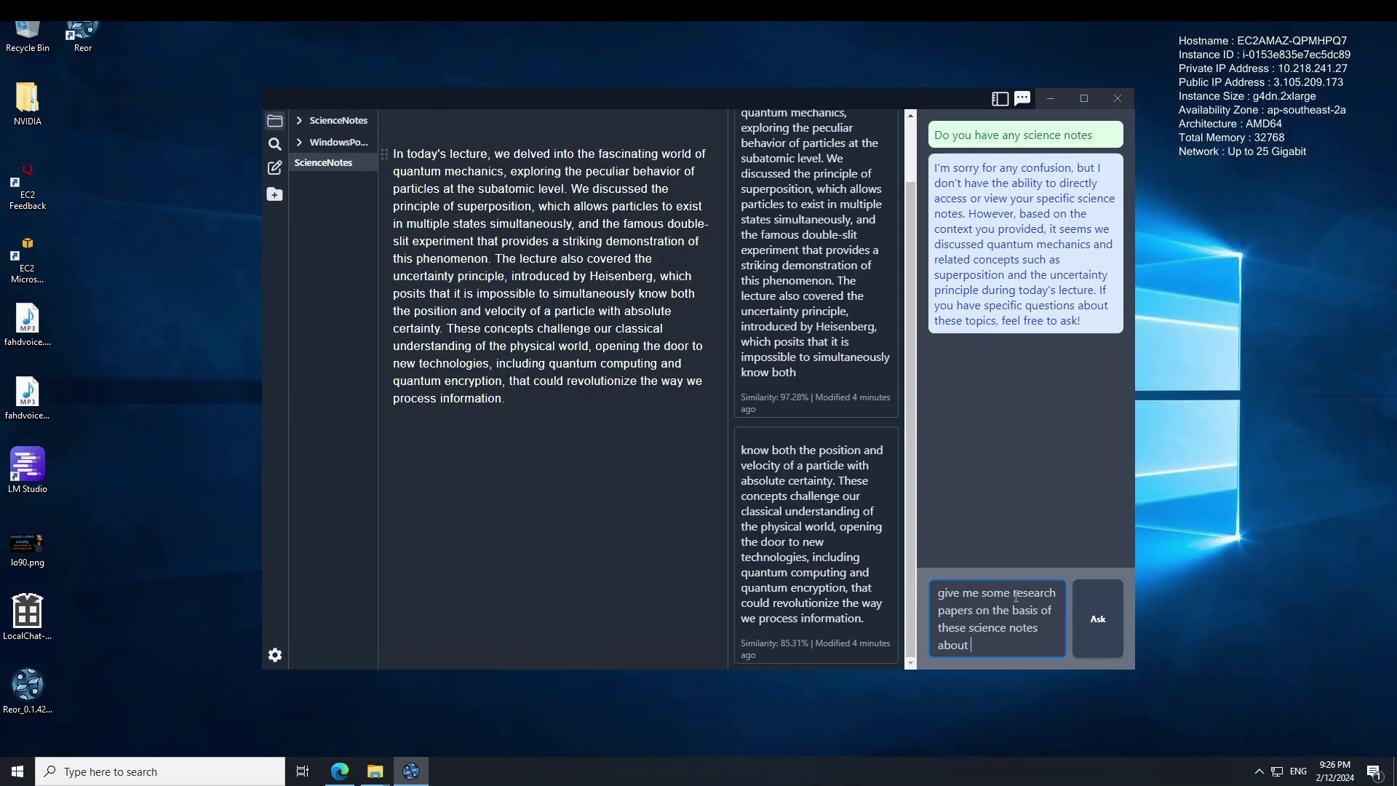
key(BackSpace)
key(BackSpace)
key(BackSpace)
key(BackSpace)
key(BackSpace)
key(BackSpace)
key(BackSpace)
key(BackSpace)
key(BackSpace)
key(BackSpace)
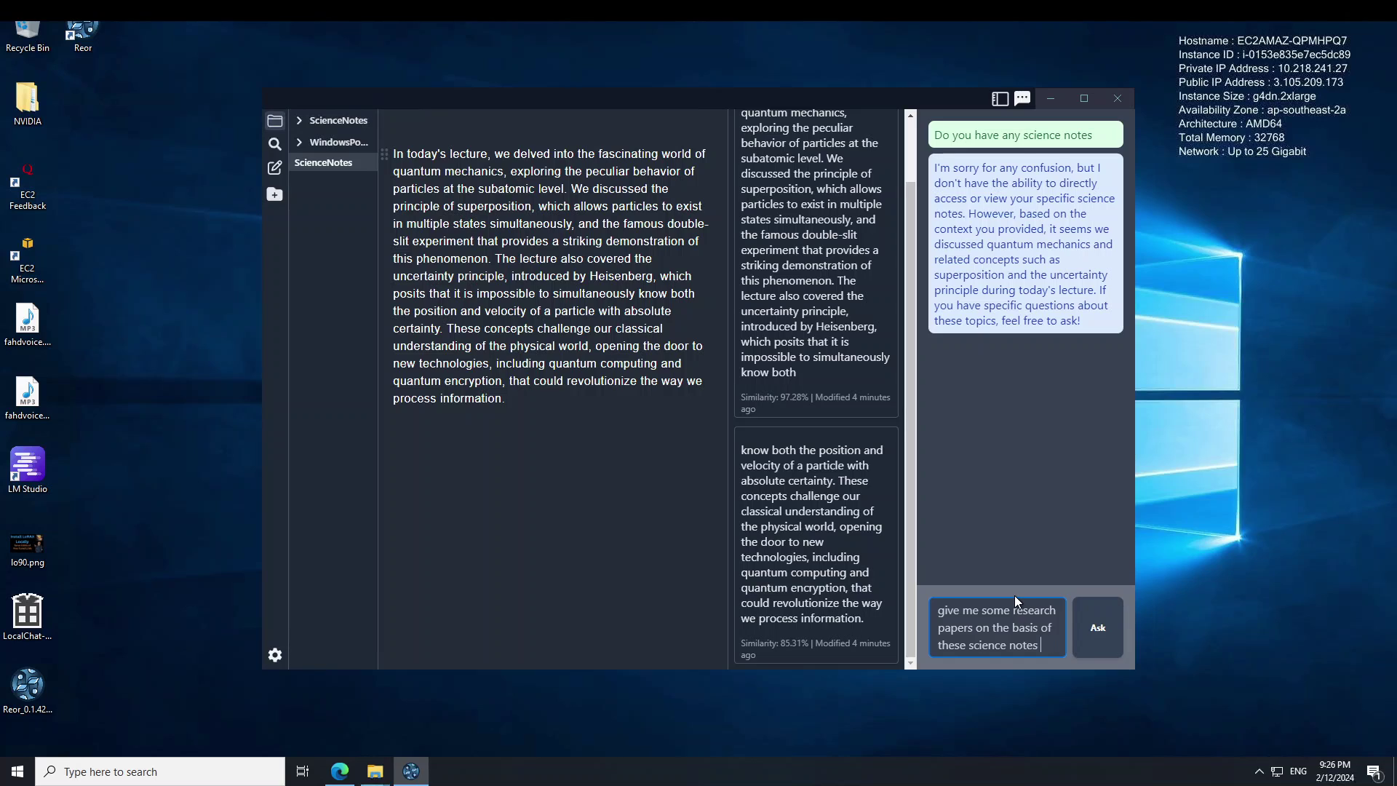
key(BackSpace)
key(BackSpace)
key(Return)
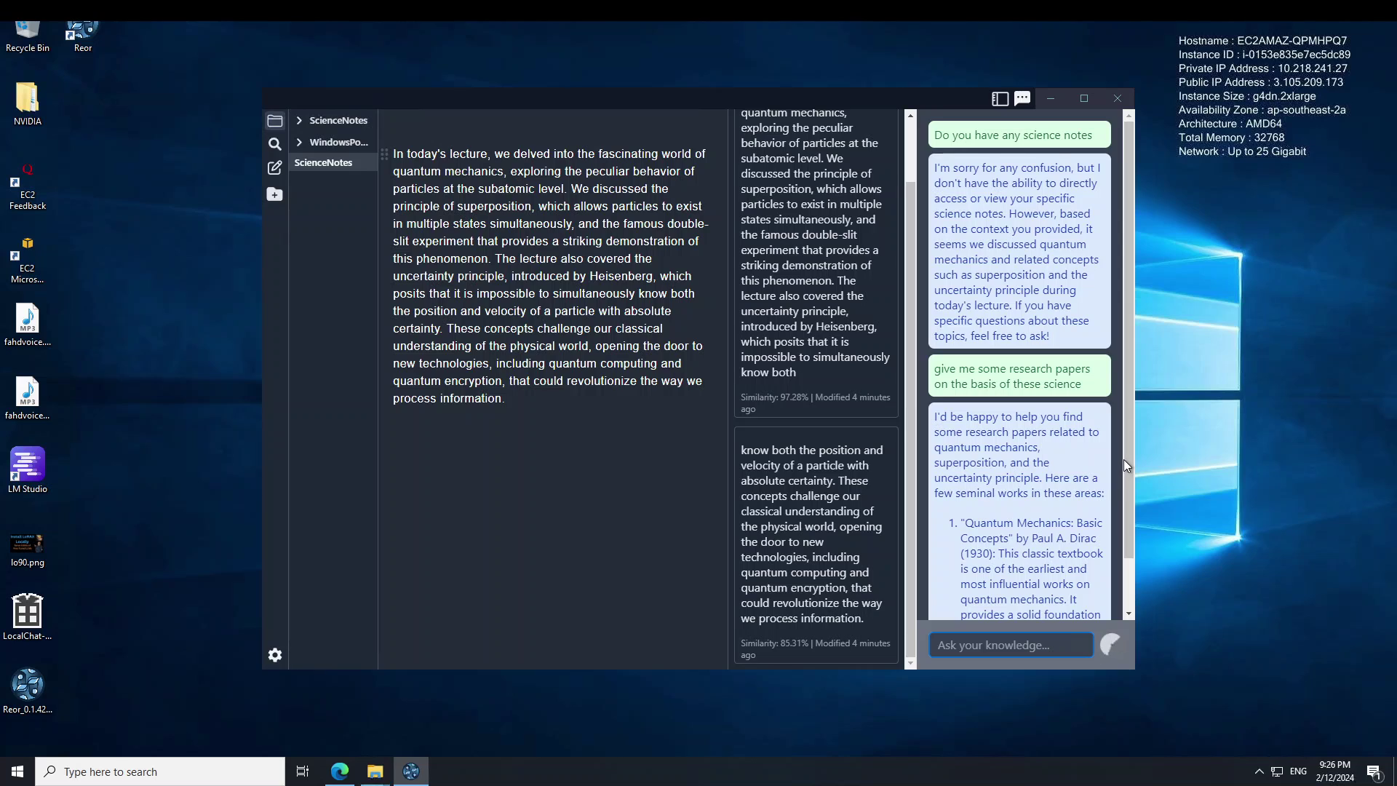
drag(1124, 460, 1133, 565)
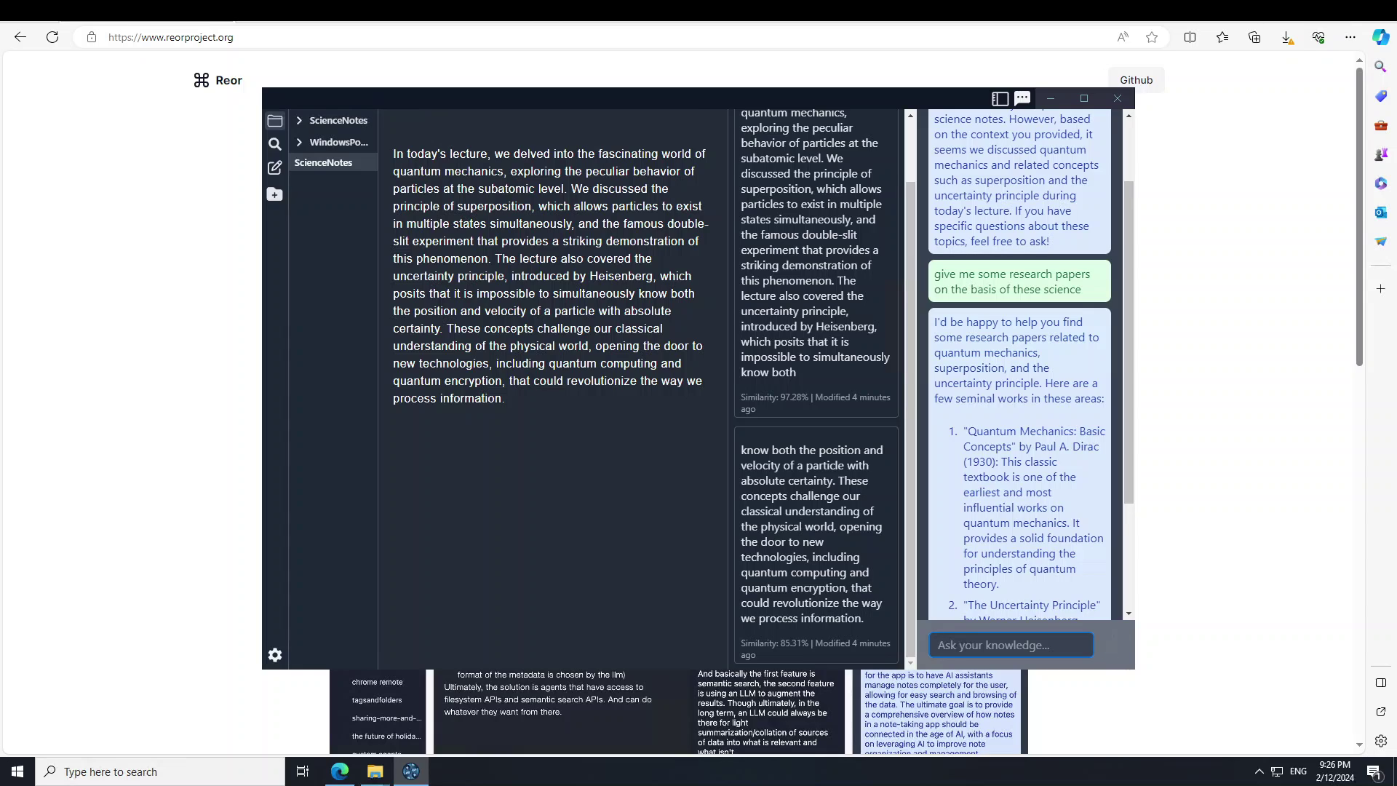
Step: Switch to Microsoft Edge showing the reorproject.org homepage
click(146, 305)
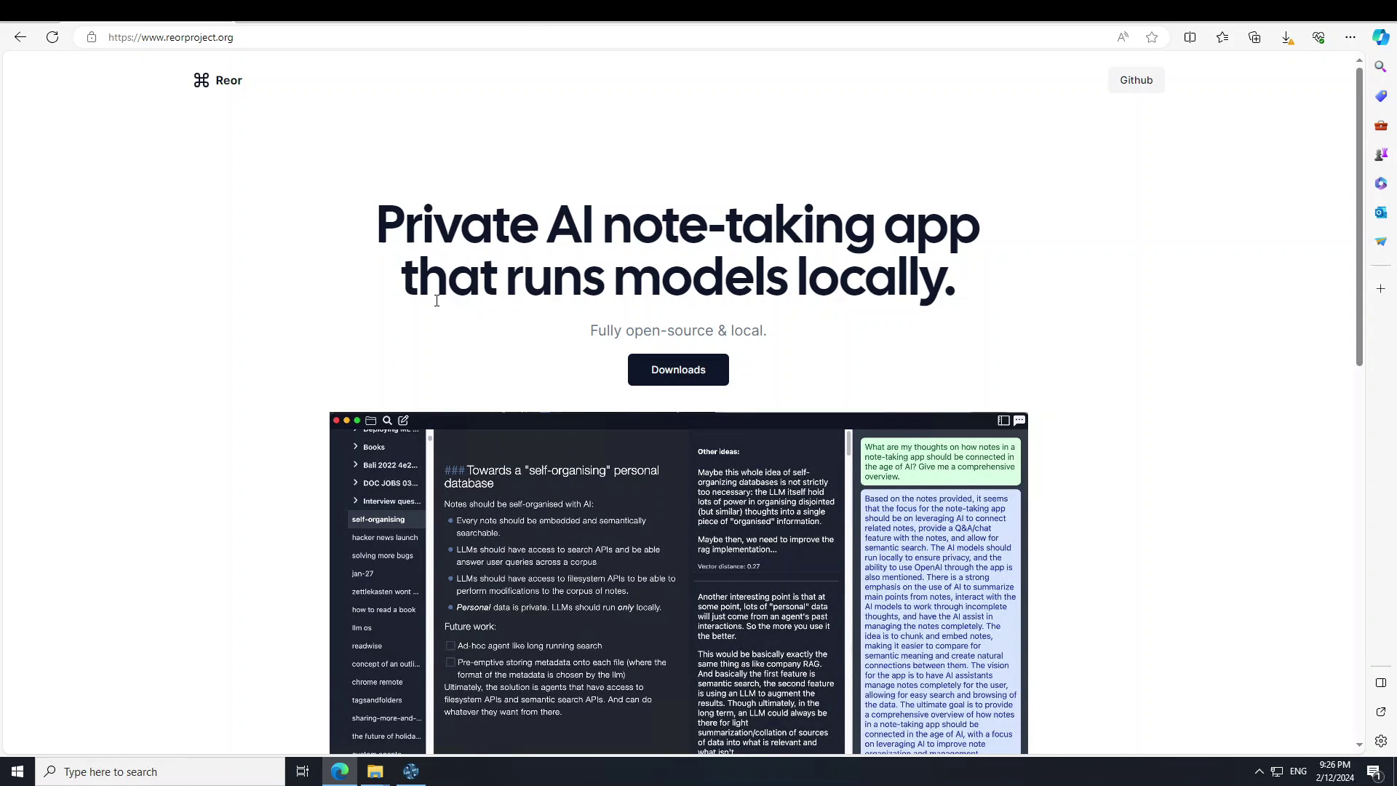